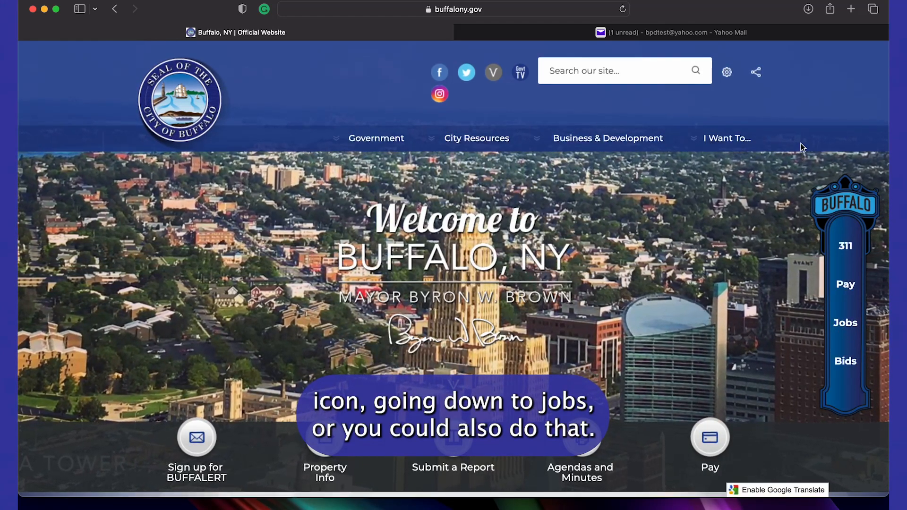
From the City of Buffalo Employment page, open the featured Police Officer job and its exam application link
{"action": "left_click", "coordinate": [728, 140]}
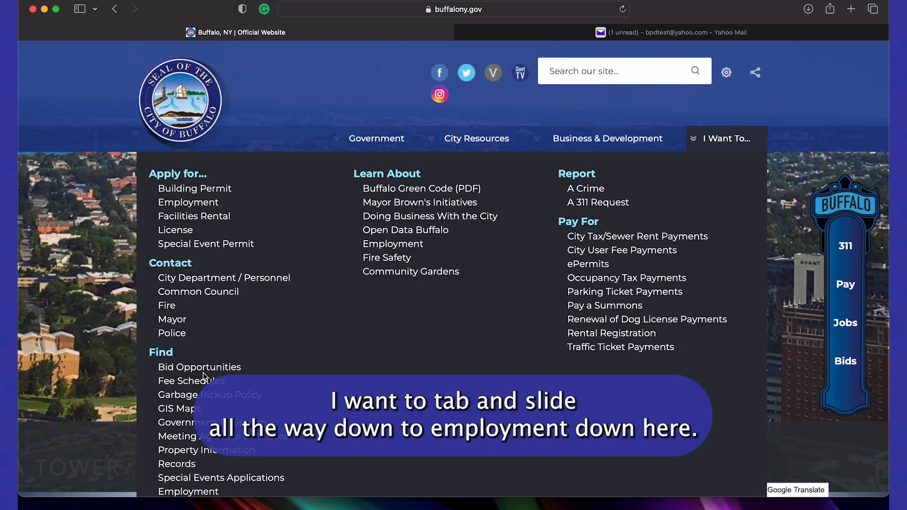
{"action": "left_click", "coordinate": [189, 492]}
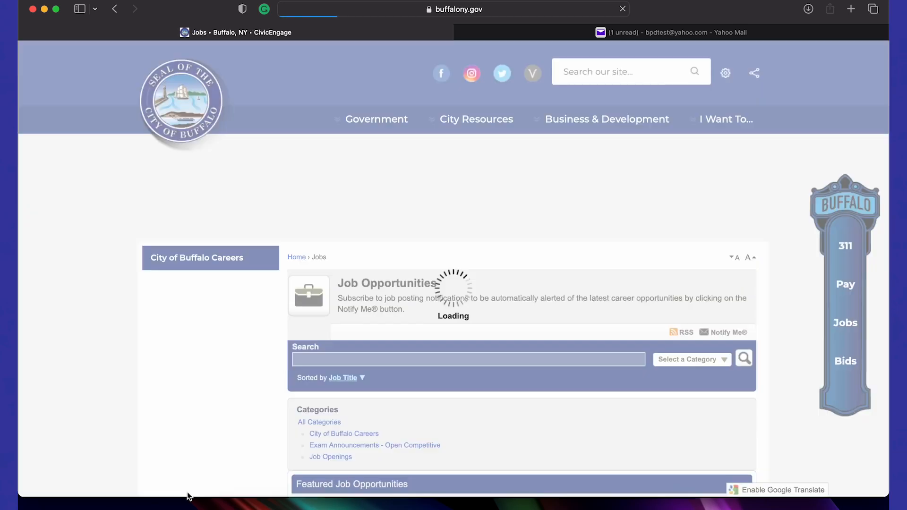
{"action": "scroll", "coordinate": [189, 495], "scroll_direction": "down", "scroll_amount": 3}
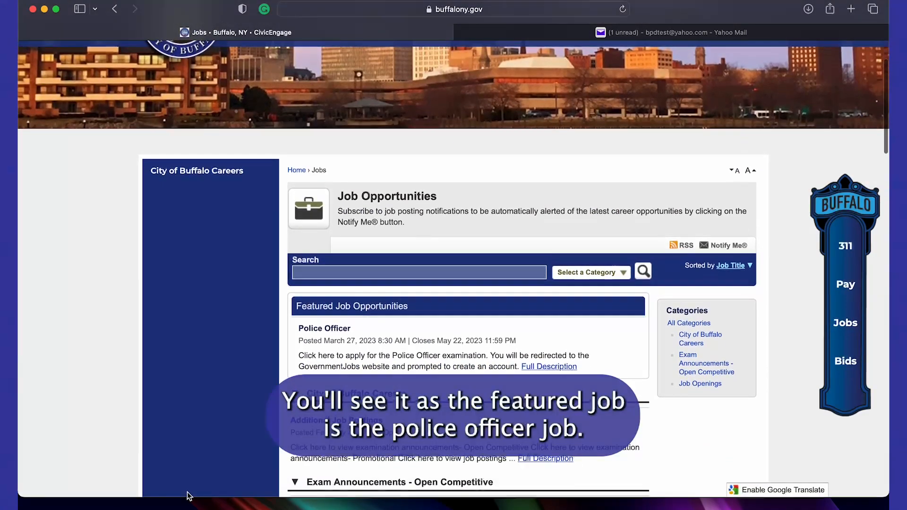
{"action": "left_click", "coordinate": [336, 331]}
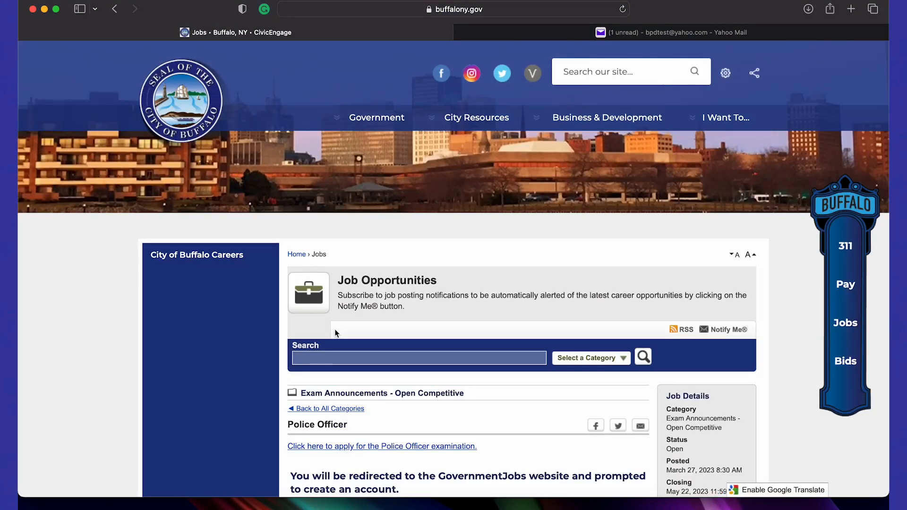
{"action": "scroll", "coordinate": [335, 330], "scroll_direction": "down", "scroll_amount": 2}
{"action": "scroll", "coordinate": [335, 330], "scroll_direction": "up", "scroll_amount": 2}
{"action": "scroll", "coordinate": [335, 329], "scroll_direction": "down", "scroll_amount": 4}
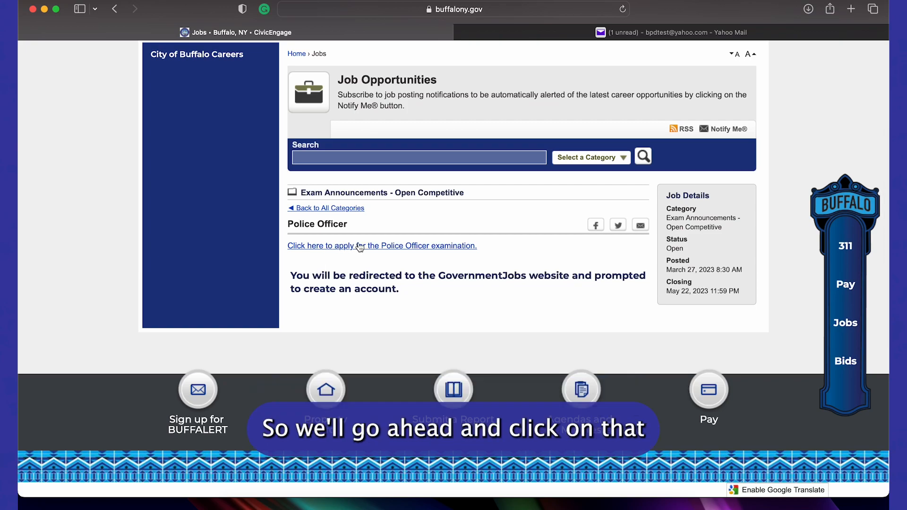
{"action": "left_click", "coordinate": [359, 246]}
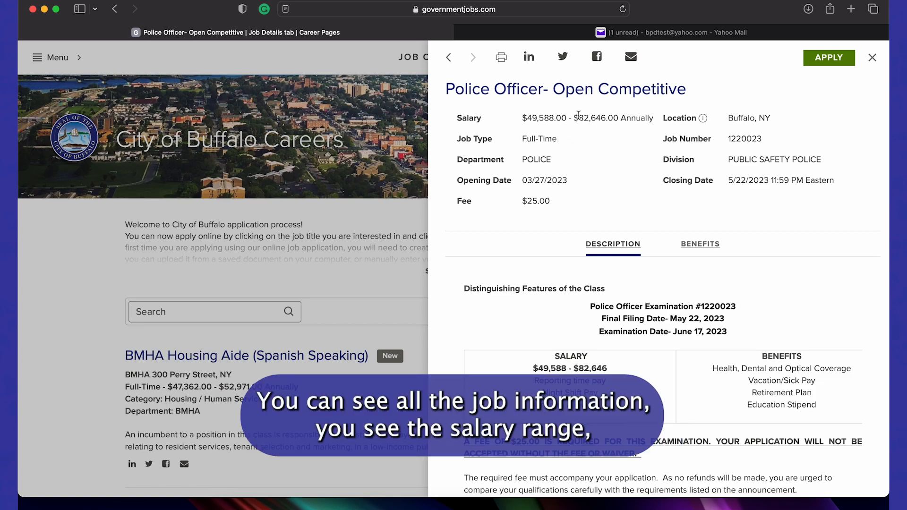
Review the Police Officer- Open Competitive job description and start the application with APPLY
{"action": "scroll", "coordinate": [655, 300], "scroll_direction": "down", "scroll_amount": 5}
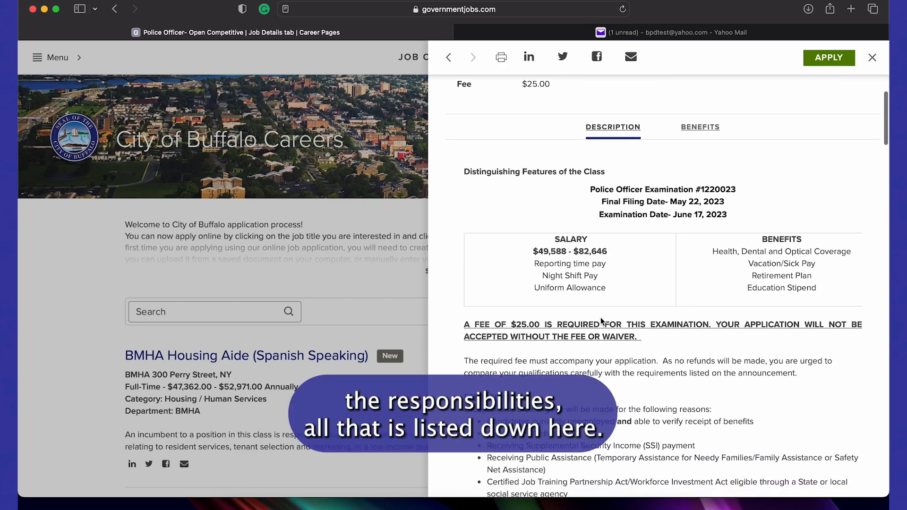
{"action": "scroll", "coordinate": [613, 305], "scroll_direction": "down", "scroll_amount": 10}
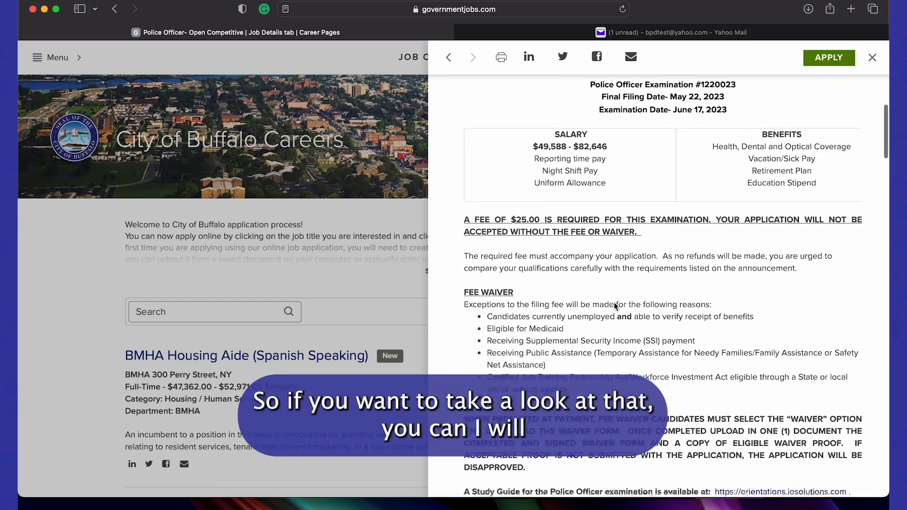
{"action": "scroll", "coordinate": [613, 302], "scroll_direction": "up", "scroll_amount": 15}
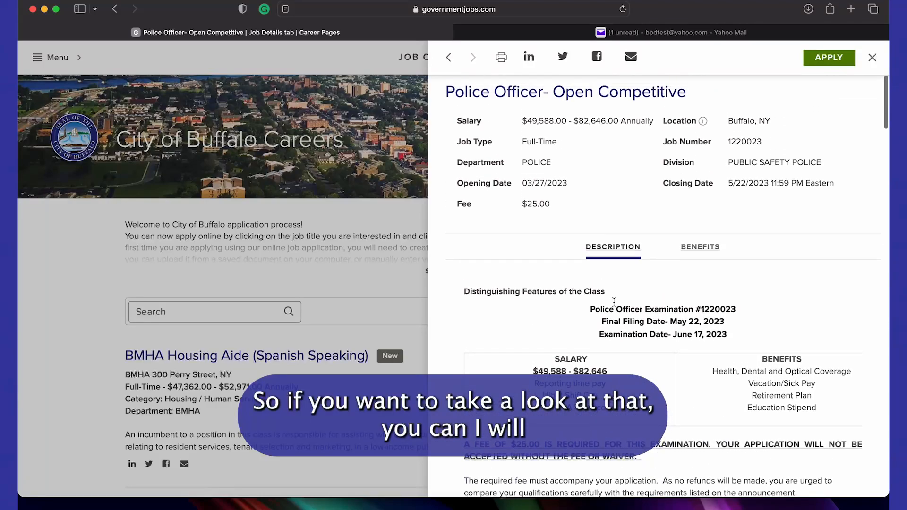
{"action": "left_click", "coordinate": [820, 58]}
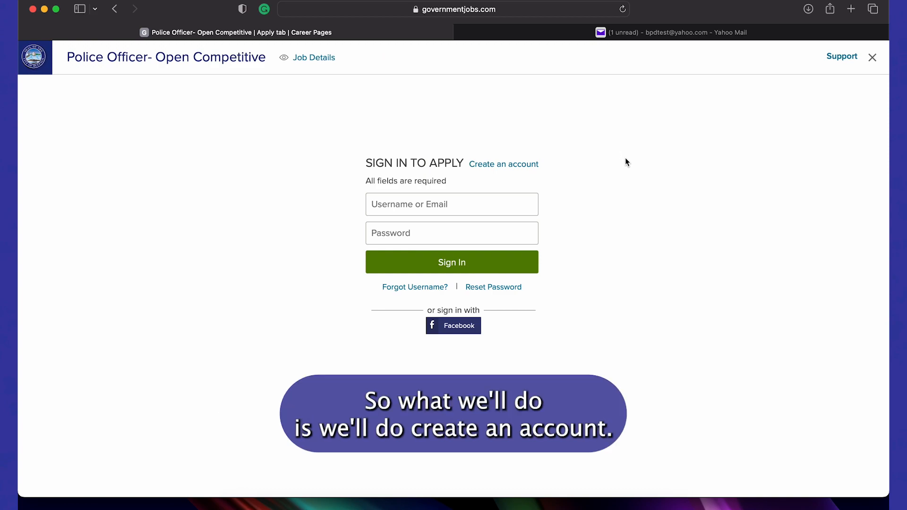
Fill in the new account's email, a username, and a self-chosen password
{"action": "left_click", "coordinate": [522, 166]}
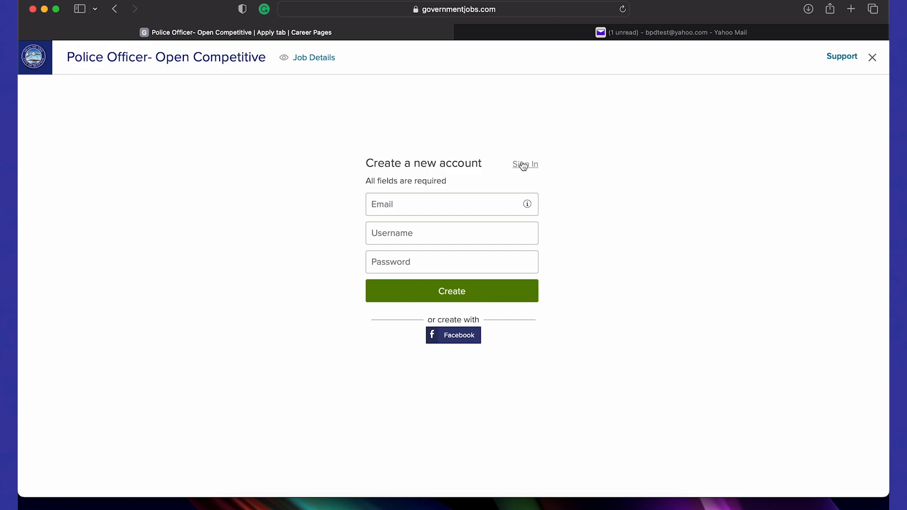
{"action": "left_click", "coordinate": [456, 202]}
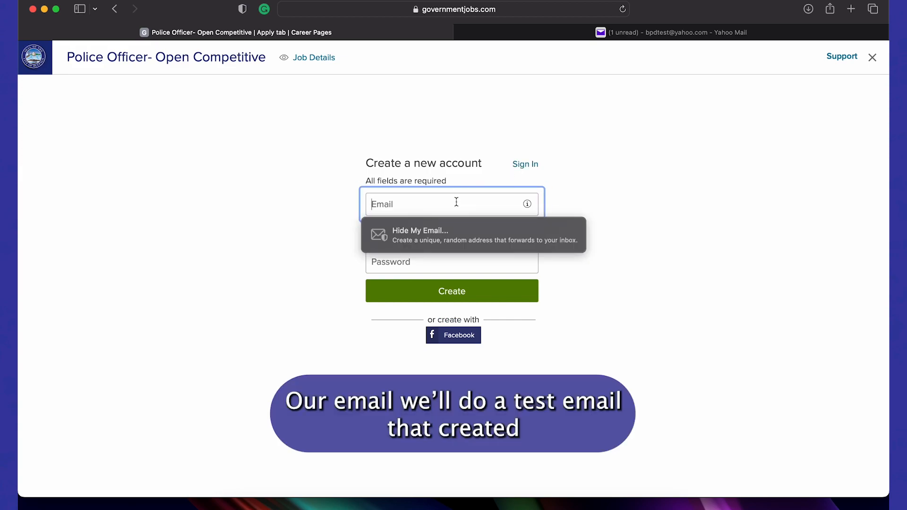
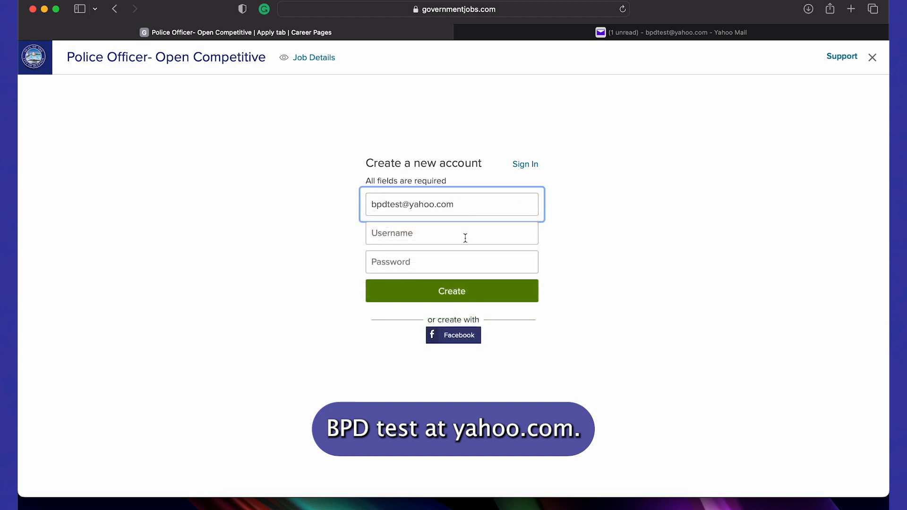
{"action": "left_click", "coordinate": [465, 238]}
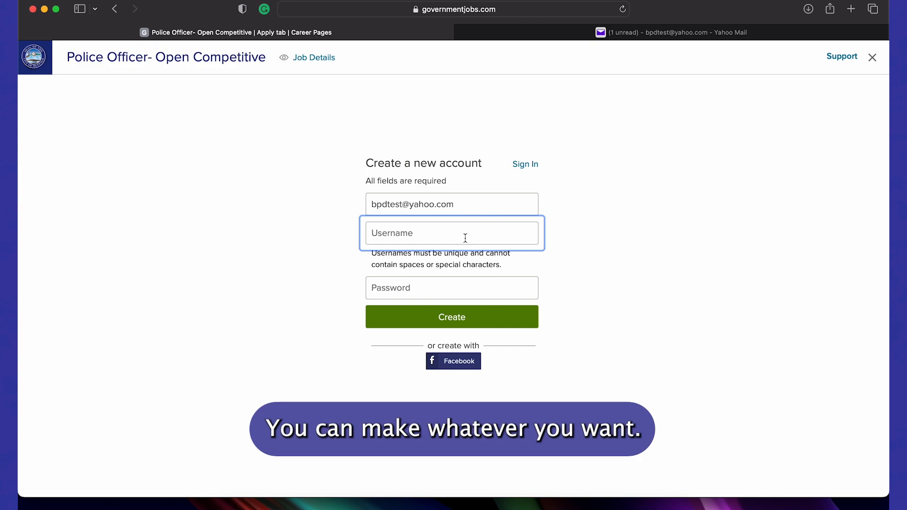
{"action": "type", "text": "bpdtest"}
{"action": "left_click", "coordinate": [457, 293]}
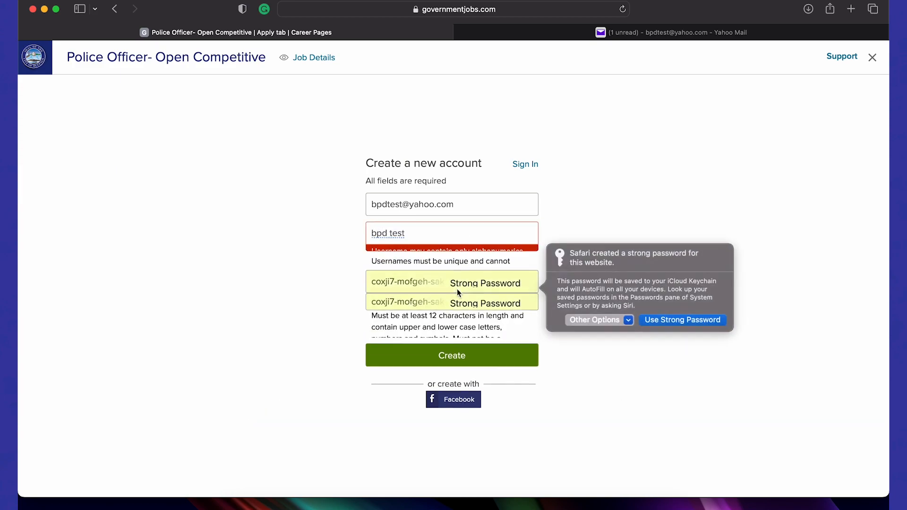
{"action": "left_click", "coordinate": [599, 320]}
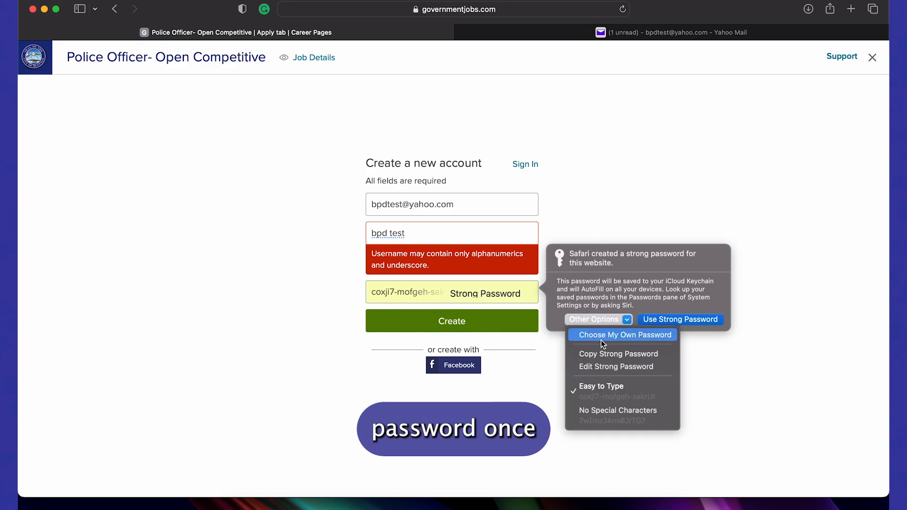
{"action": "left_click", "coordinate": [603, 336]}
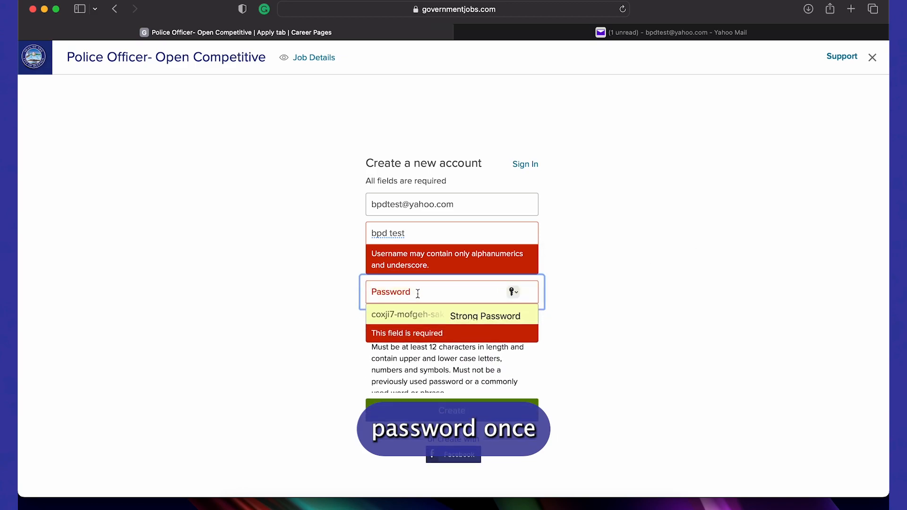
{"action": "type", "text": "•"}
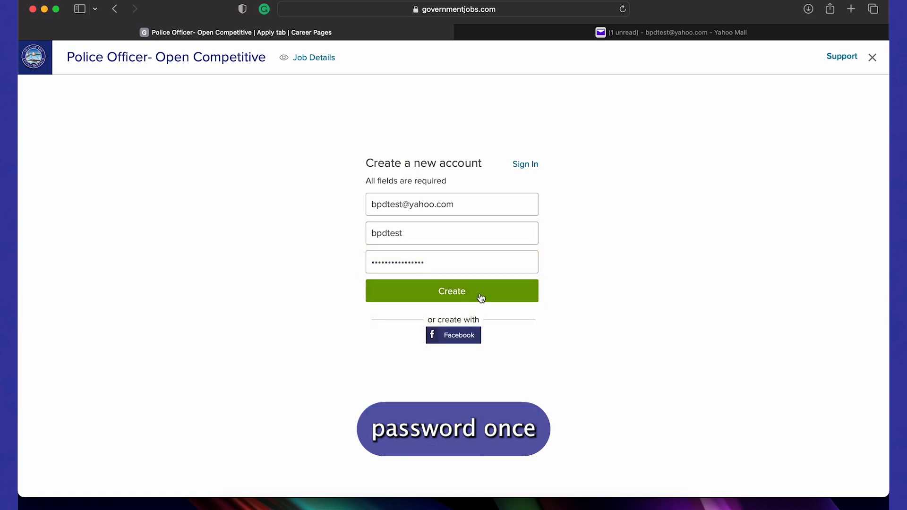
Create the account after appending 12 to the taken username, skip saving the password, and go to Yahoo Mail
{"action": "left_click", "coordinate": [480, 296]}
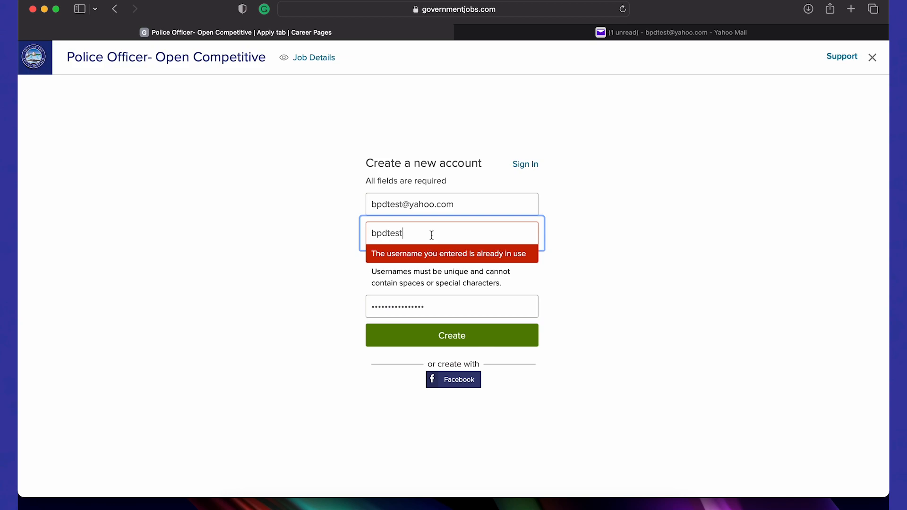
{"action": "type", "text": "123"}
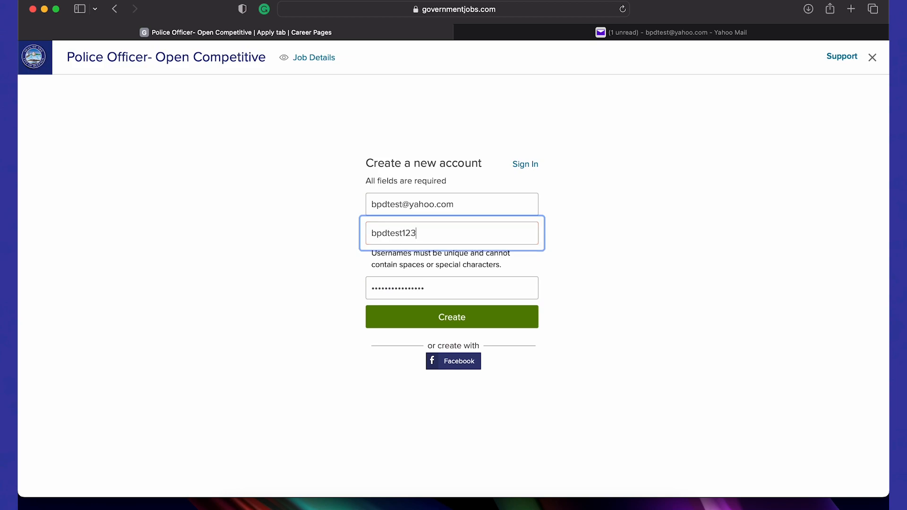
{"action": "left_click", "coordinate": [487, 321]}
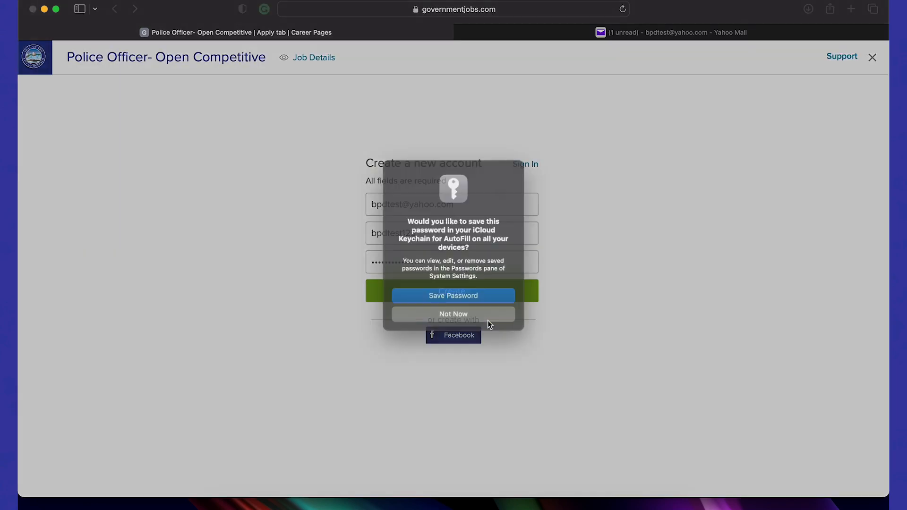
{"action": "left_click", "coordinate": [488, 321]}
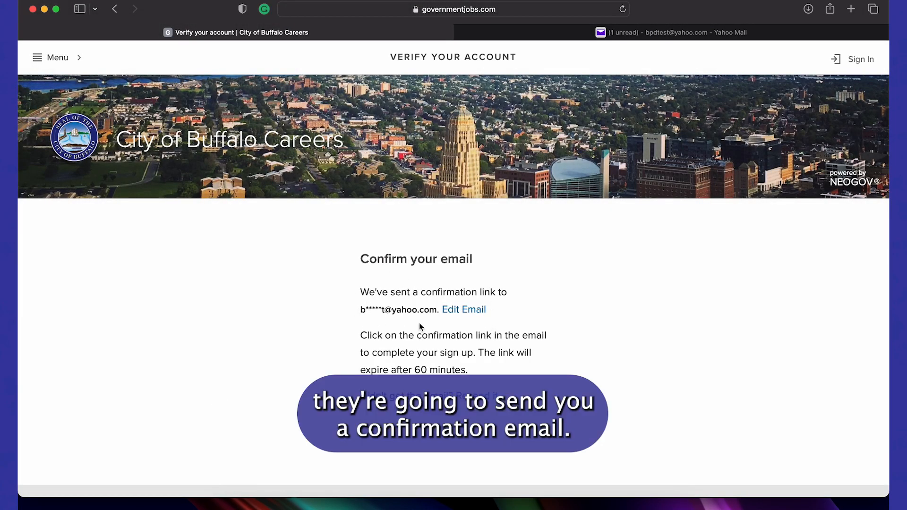
{"action": "left_click", "coordinate": [637, 34]}
{"action": "left_click", "coordinate": [622, 9]}
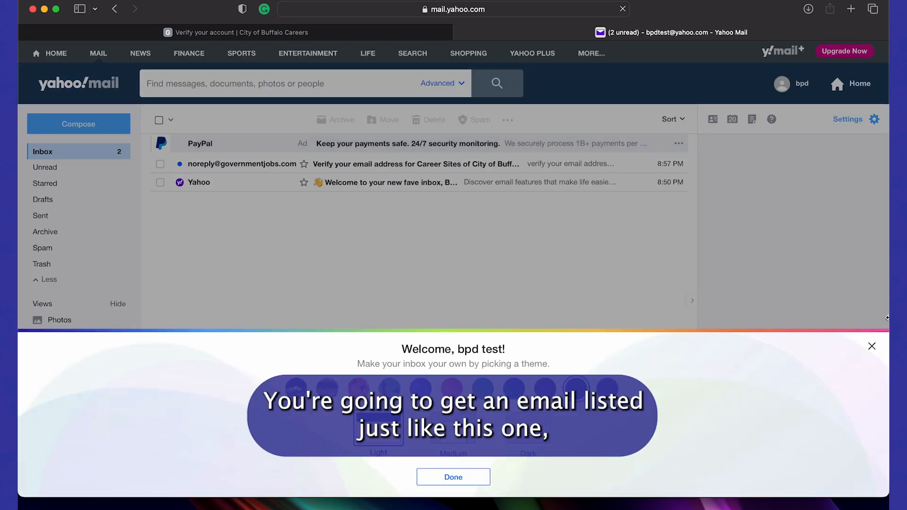
{"action": "left_click", "coordinate": [872, 347]}
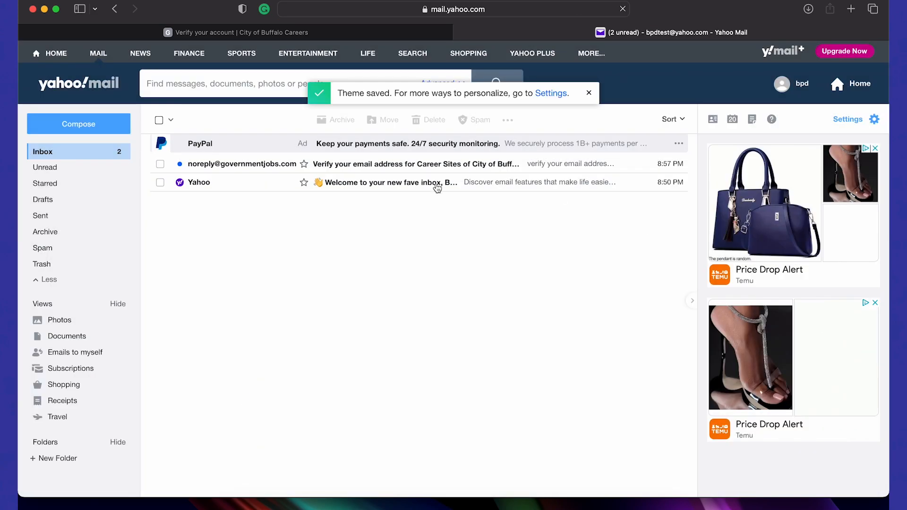
{"action": "left_click", "coordinate": [384, 163]}
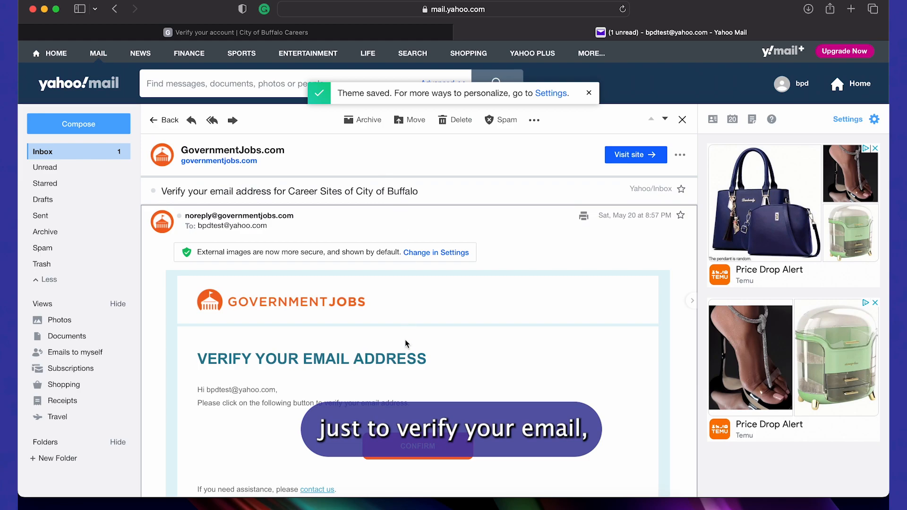
{"action": "scroll", "coordinate": [406, 341], "scroll_direction": "down", "scroll_amount": 3}
{"action": "left_click", "coordinate": [415, 367]}
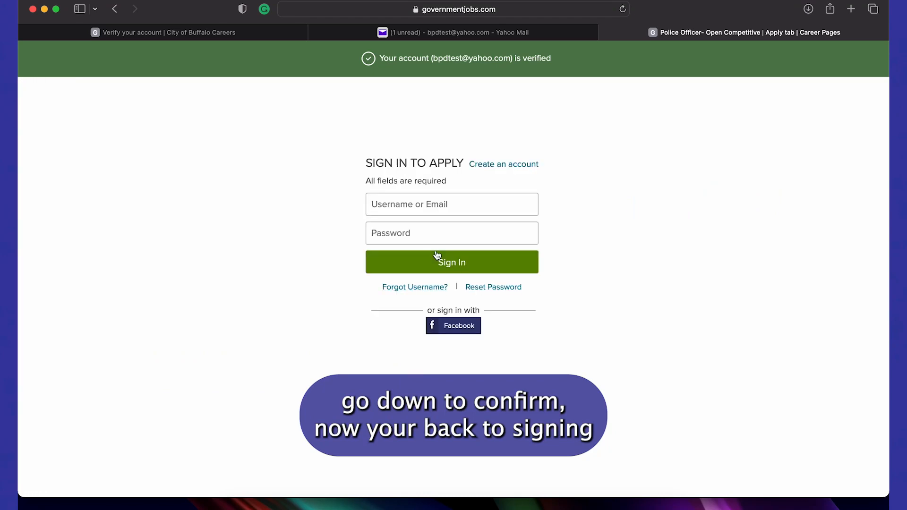
Sign in to the Police Officer application with the new username and password
{"action": "left_click", "coordinate": [429, 205]}
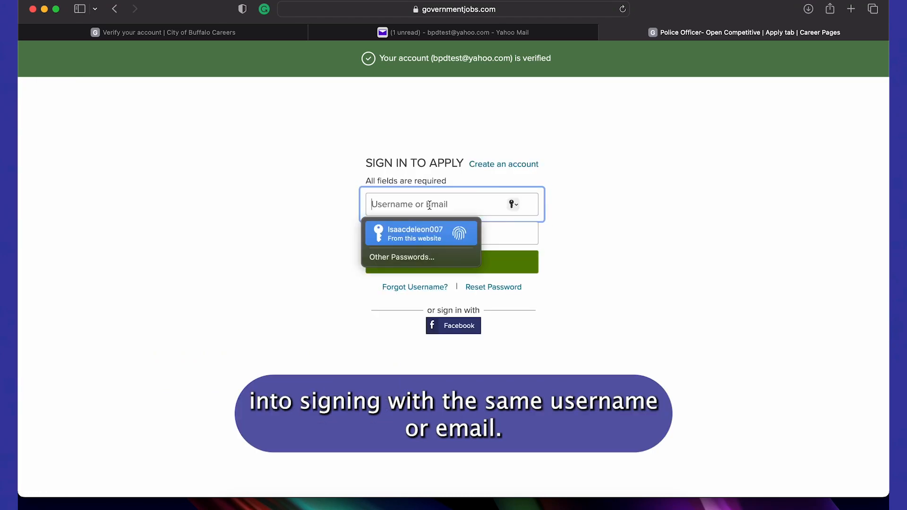
{"action": "type", "text": "bpdtest123"}
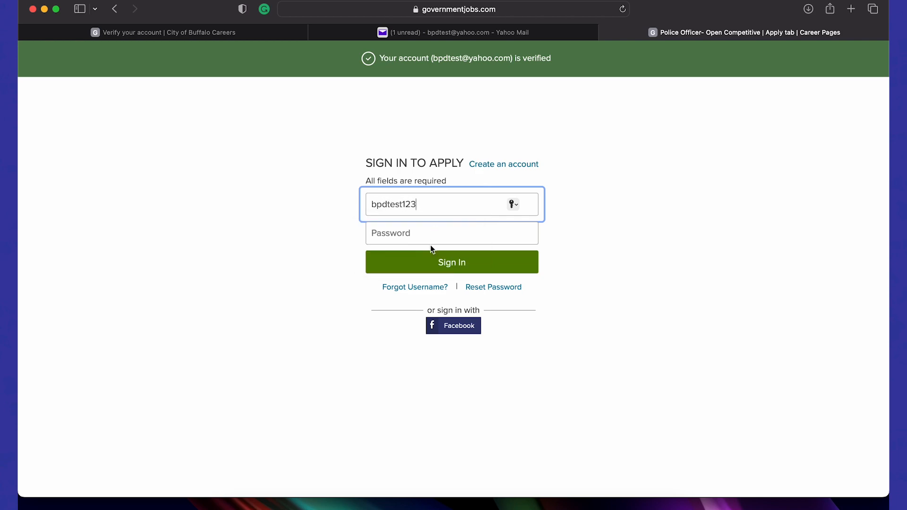
{"action": "left_click", "coordinate": [427, 233]}
{"action": "type", "text": "••"}
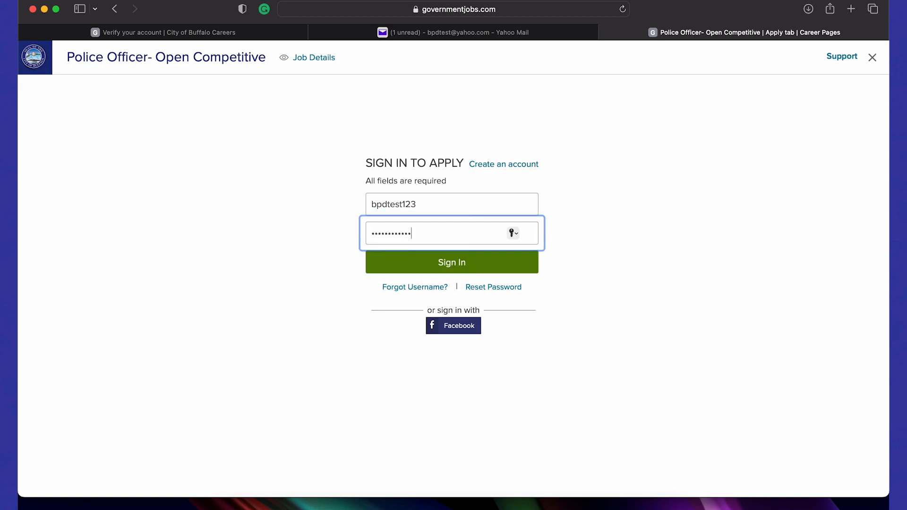
{"action": "left_click", "coordinate": [435, 260]}
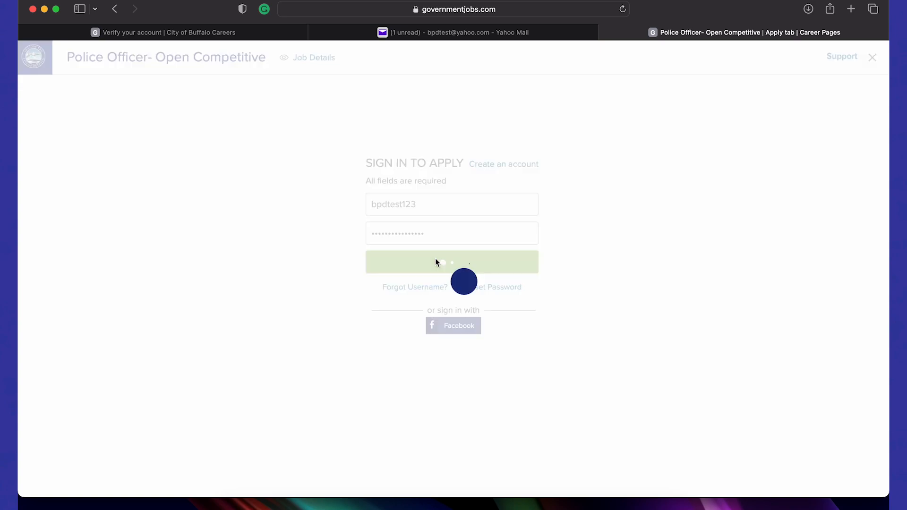
Accept the updated Privacy Policy and Terms of Use
{"action": "scroll", "coordinate": [436, 263], "scroll_direction": "down", "scroll_amount": 2}
{"action": "scroll", "coordinate": [435, 259], "scroll_direction": "down", "scroll_amount": 5}
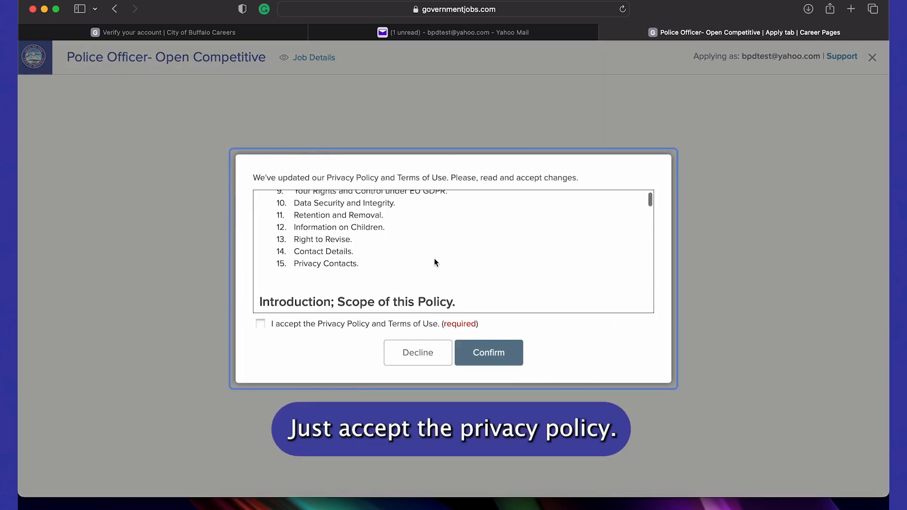
{"action": "left_click", "coordinate": [506, 358]}
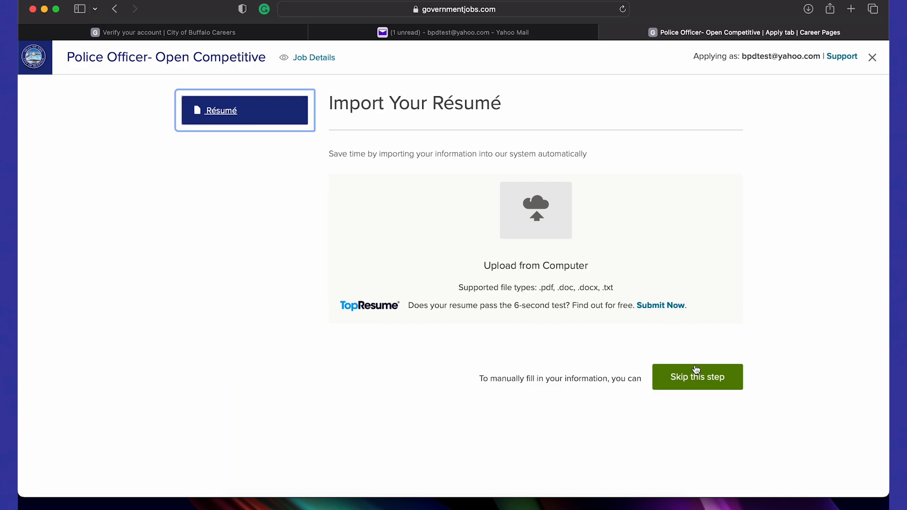
Skip the résumé import step and decline saving the password
{"action": "left_click", "coordinate": [709, 382]}
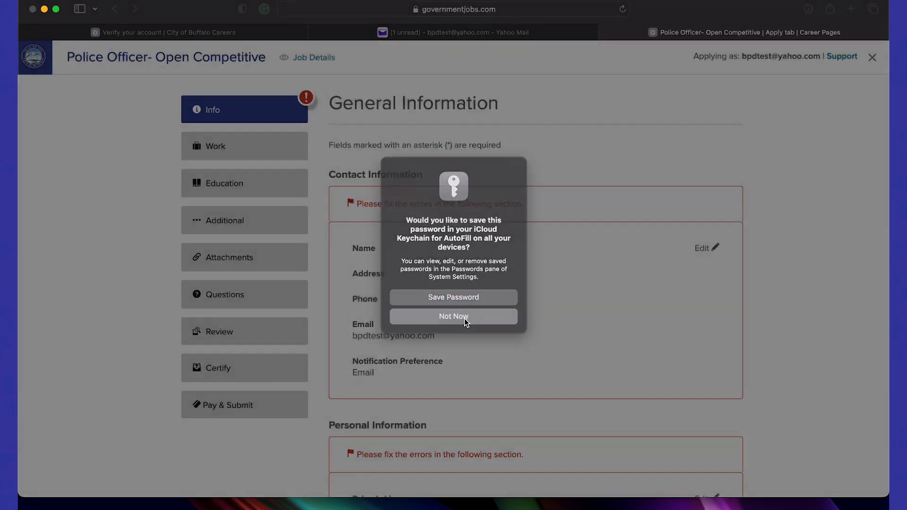
{"action": "left_click", "coordinate": [464, 318]}
{"action": "scroll", "coordinate": [597, 399], "scroll_direction": "down", "scroll_amount": 2}
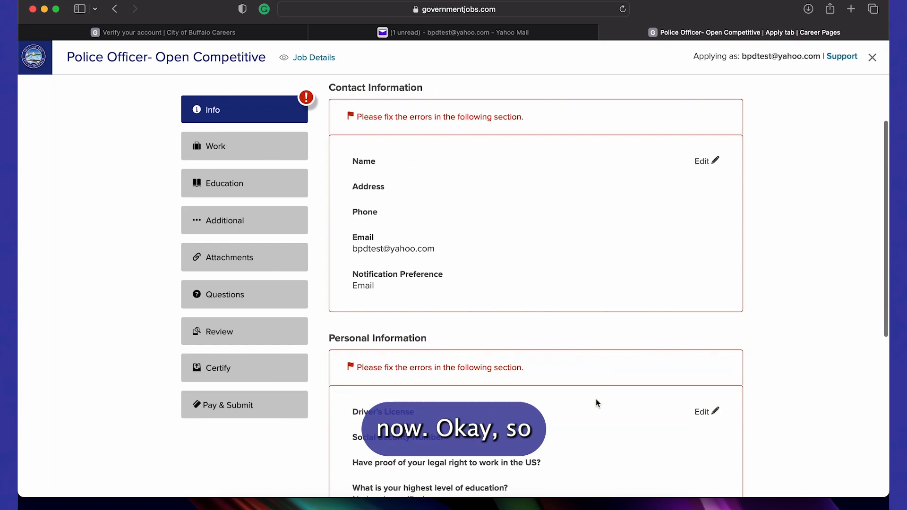
{"action": "scroll", "coordinate": [596, 399], "scroll_direction": "up", "scroll_amount": 1}
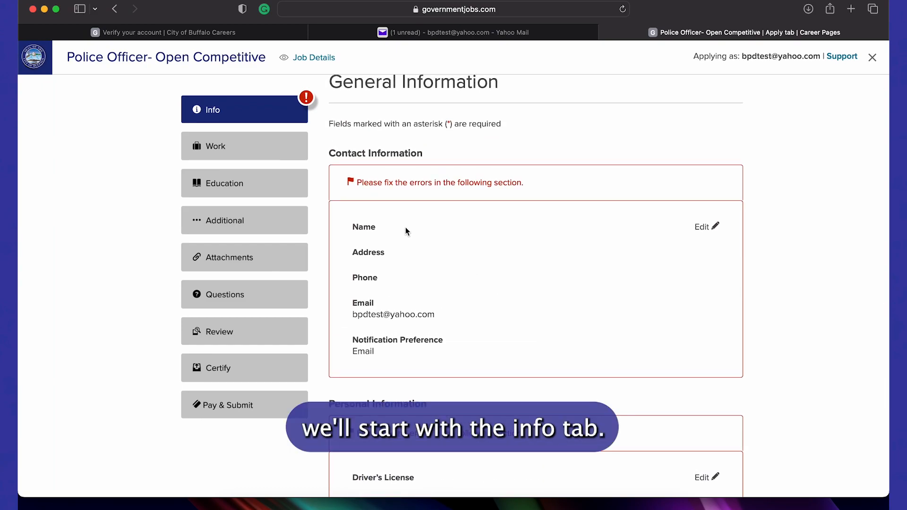
{"action": "scroll", "coordinate": [661, 234], "scroll_direction": "up", "scroll_amount": 1}
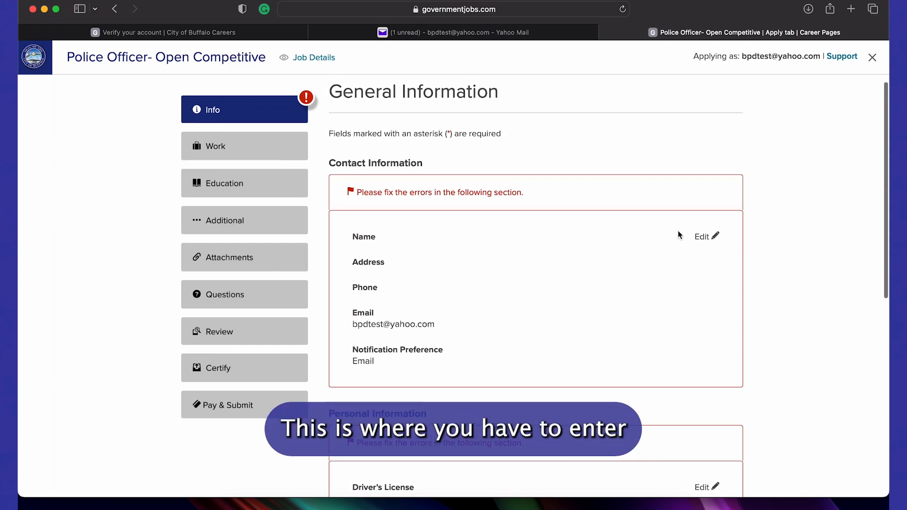
Edit the Name entry and fill in the applicant's first and last name
{"action": "left_click", "coordinate": [703, 239]}
{"action": "scroll", "coordinate": [487, 213], "scroll_direction": "down", "scroll_amount": 3}
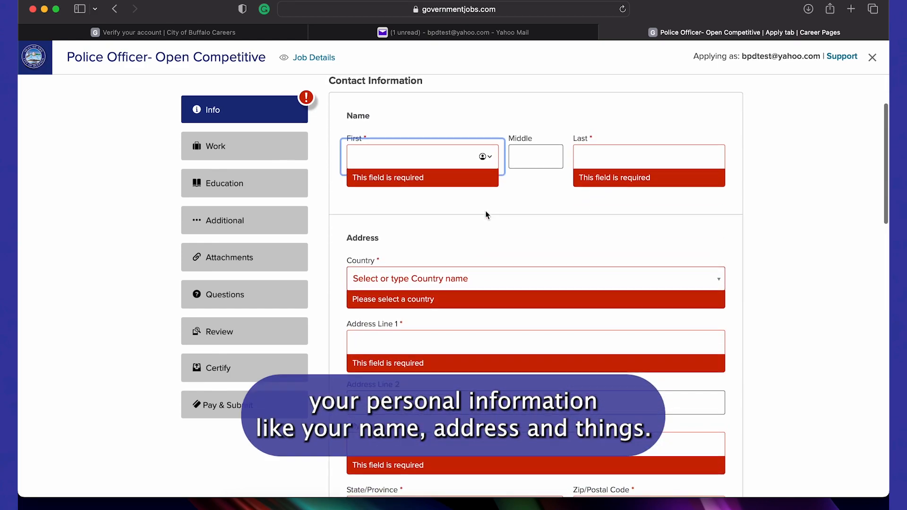
{"action": "scroll", "coordinate": [487, 215], "scroll_direction": "up", "scroll_amount": 1}
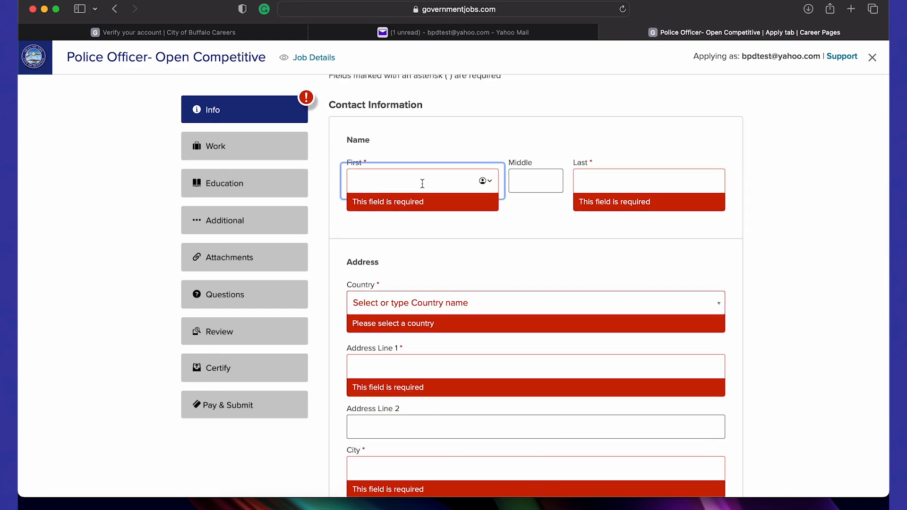
{"action": "type", "text": "bpd"}
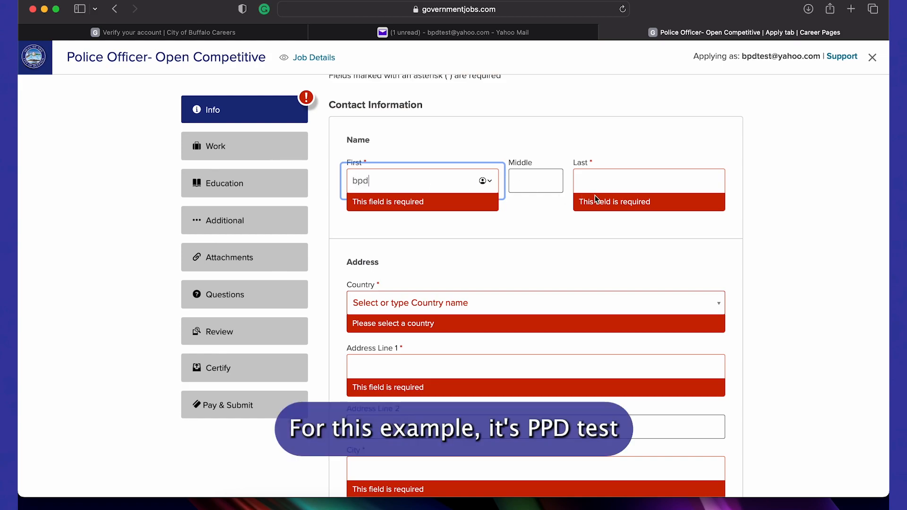
{"action": "left_click", "coordinate": [614, 184]}
{"action": "type", "text": "test"}
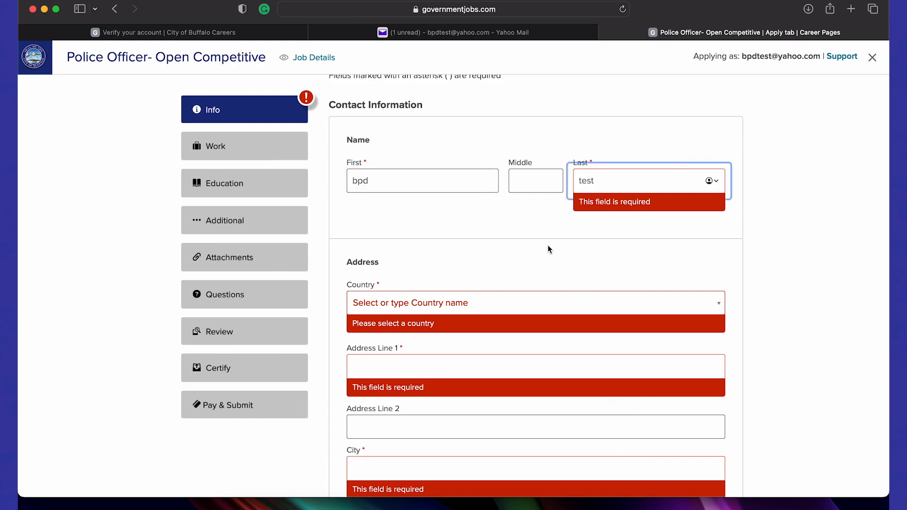
{"action": "left_click", "coordinate": [476, 299]}
Set the country to US and enter the street address on Address Line 1
{"action": "left_click", "coordinate": [520, 290]}
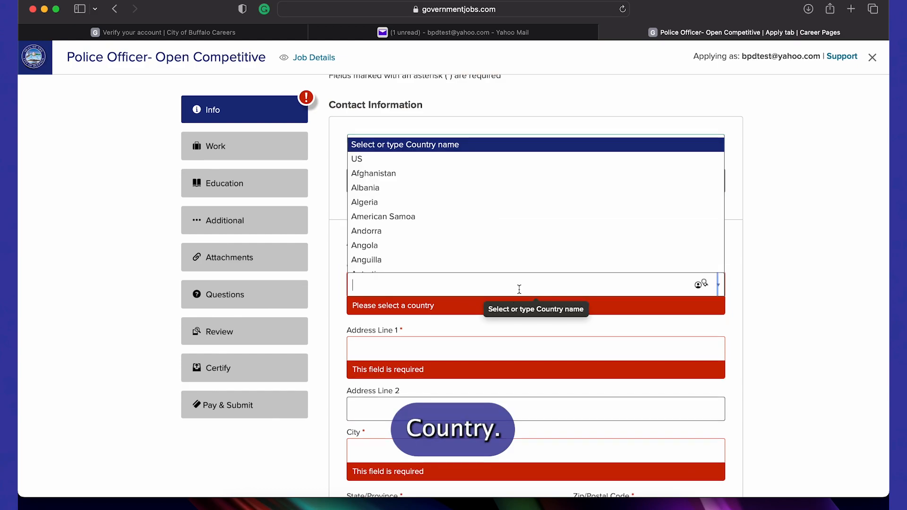
{"action": "left_click", "coordinate": [409, 165]}
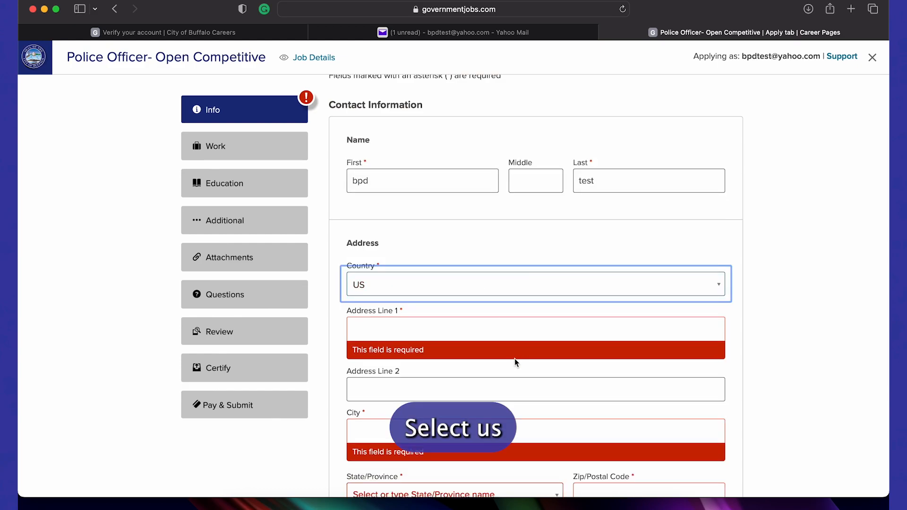
{"action": "left_click", "coordinate": [522, 328]}
{"action": "type", "text": "6"}
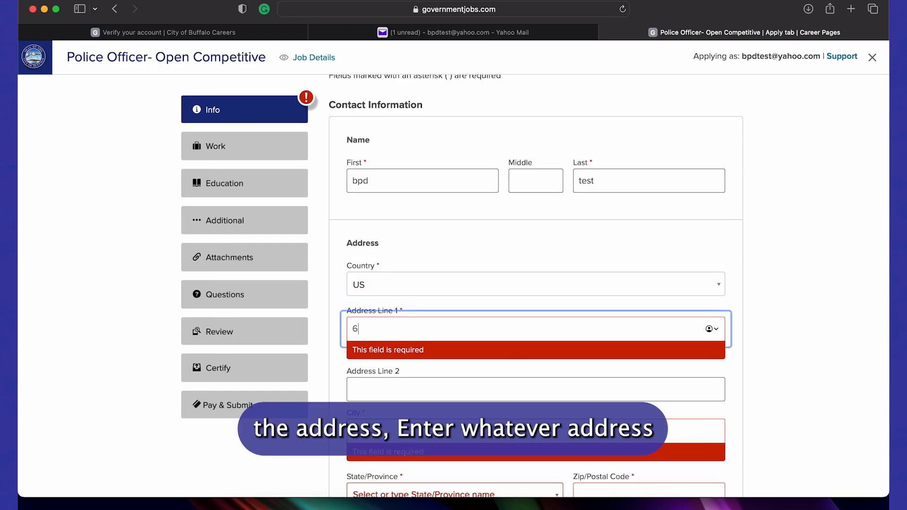
{"action": "type", "text": "8 court "}
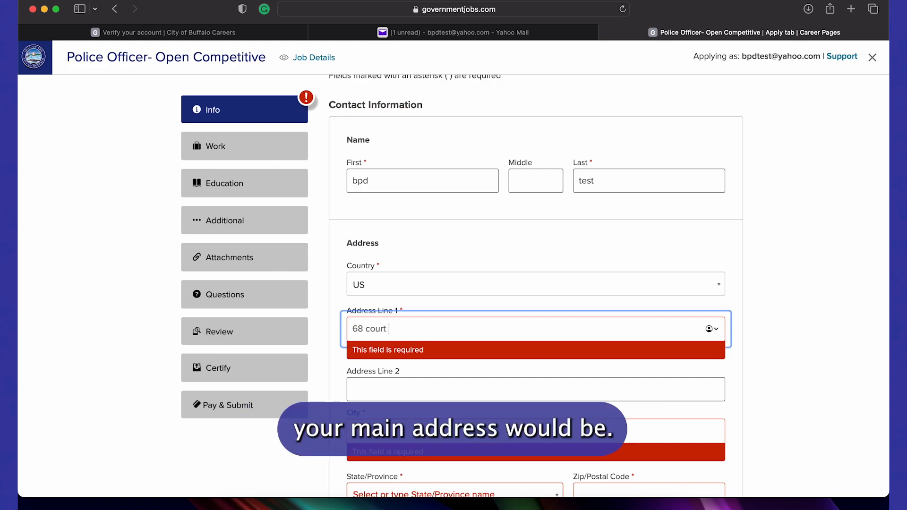
{"action": "type", "text": "street"}
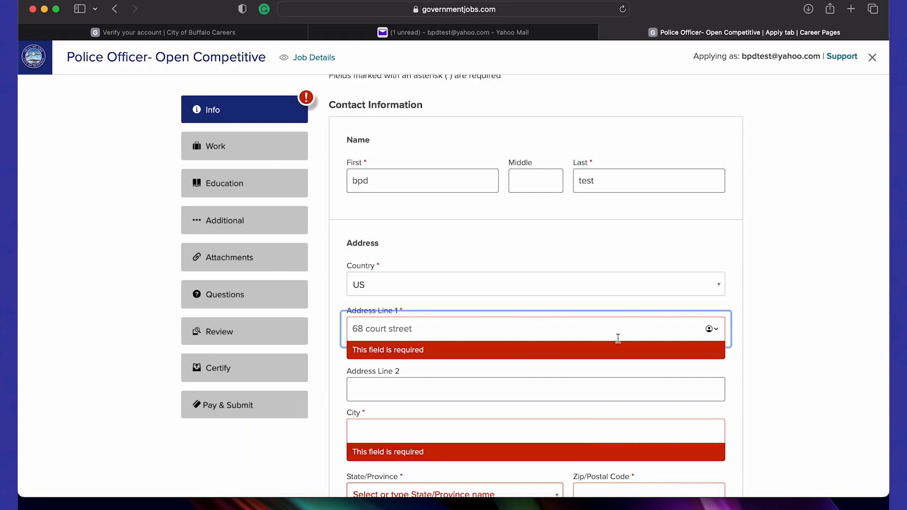
{"action": "left_click", "coordinate": [766, 291]}
{"action": "scroll", "coordinate": [669, 287], "scroll_direction": "down", "scroll_amount": 2}
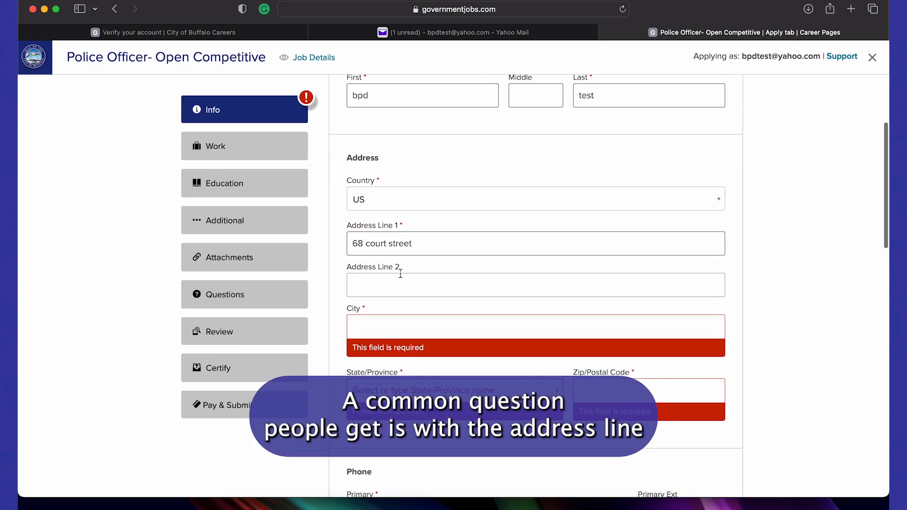
{"action": "left_click", "coordinate": [409, 287]}
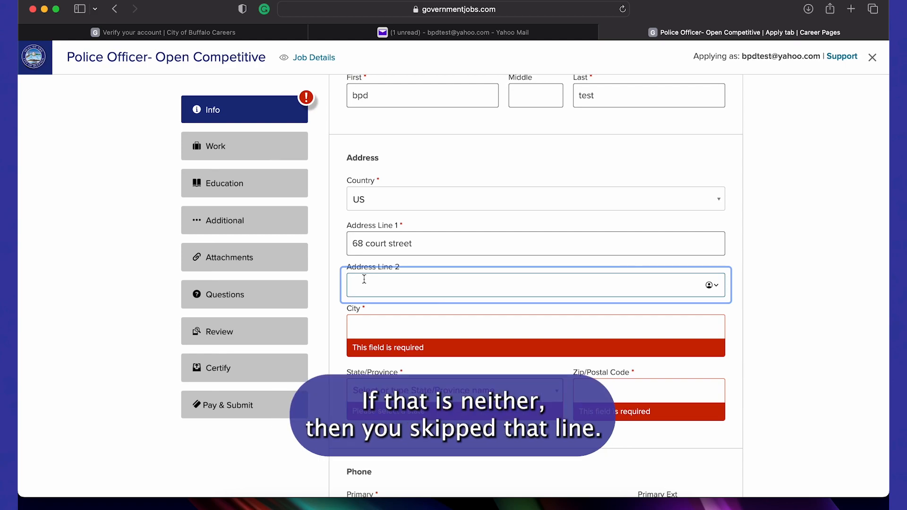
Enter Buffalo as the city, choose New York as the state, and add the ZIP code
{"action": "left_click", "coordinate": [370, 320]}
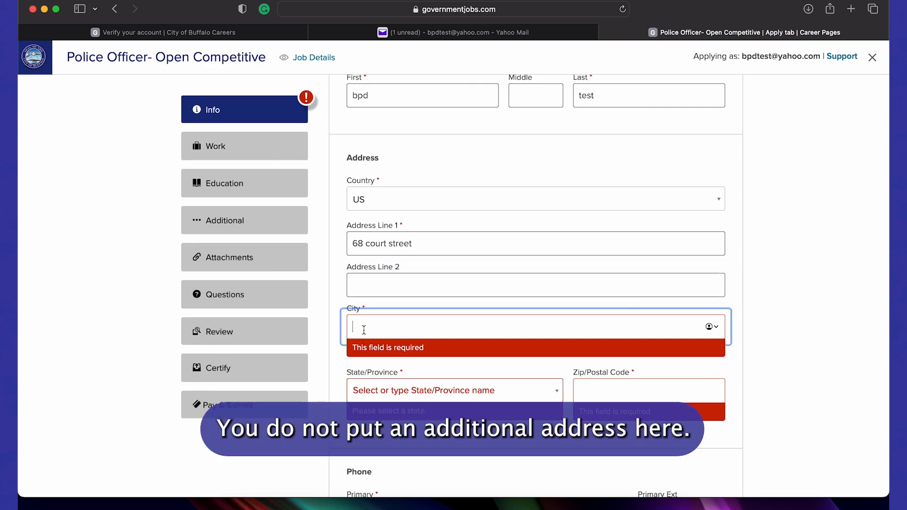
{"action": "type", "text": "buffalo"}
{"action": "left_click", "coordinate": [453, 390]}
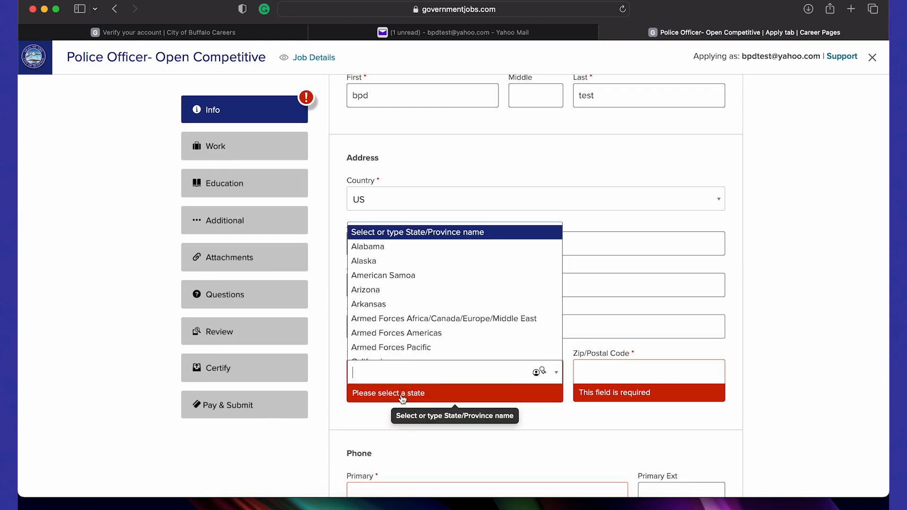
{"action": "scroll", "coordinate": [424, 303], "scroll_direction": "down", "scroll_amount": 8}
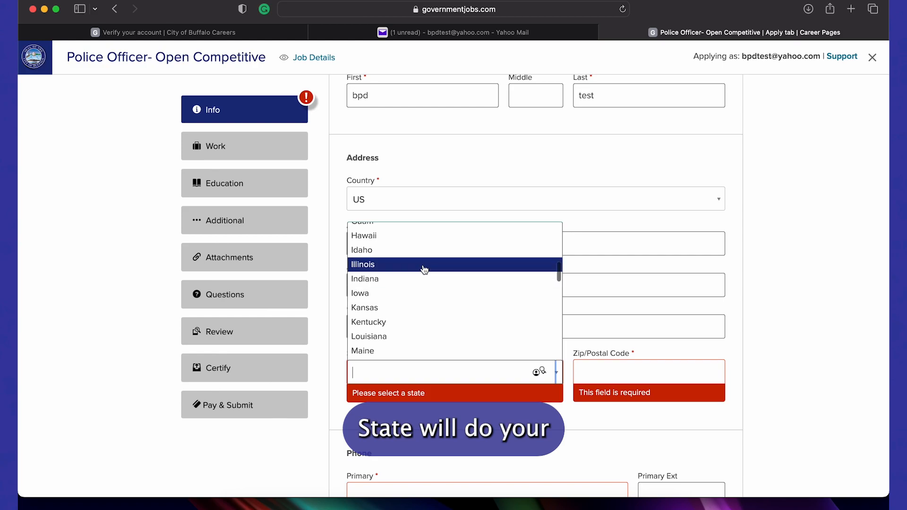
{"action": "scroll", "coordinate": [418, 296], "scroll_direction": "down", "scroll_amount": 5}
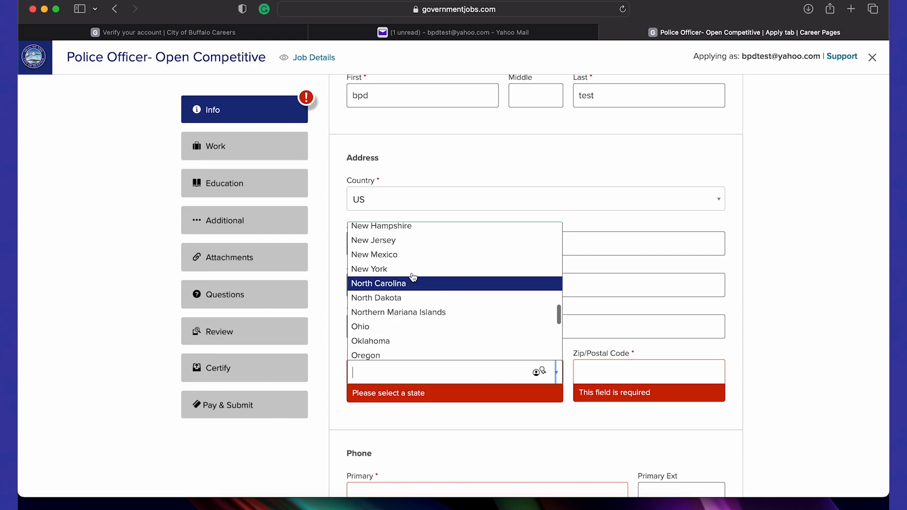
{"action": "left_click", "coordinate": [413, 275]}
{"action": "left_click", "coordinate": [617, 373]}
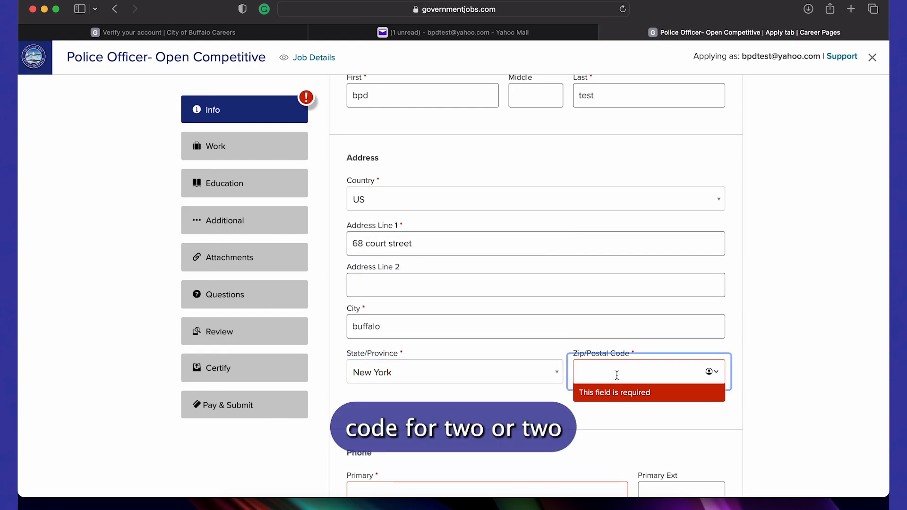
{"action": "type", "text": "14202"}
{"action": "left_click", "coordinate": [766, 353]}
{"action": "scroll", "coordinate": [765, 354], "scroll_direction": "down", "scroll_amount": 5}
Enter the applicant's primary phone number and save the Contact Information section
{"action": "left_click", "coordinate": [496, 284]}
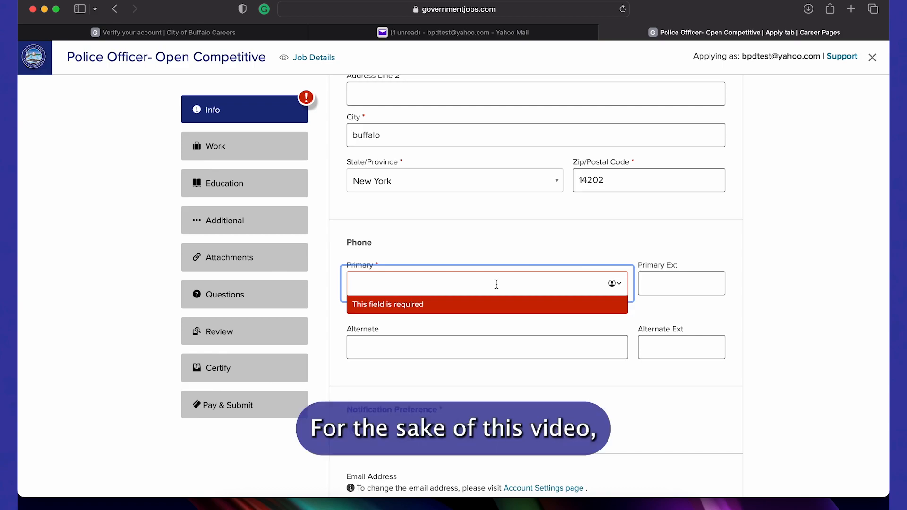
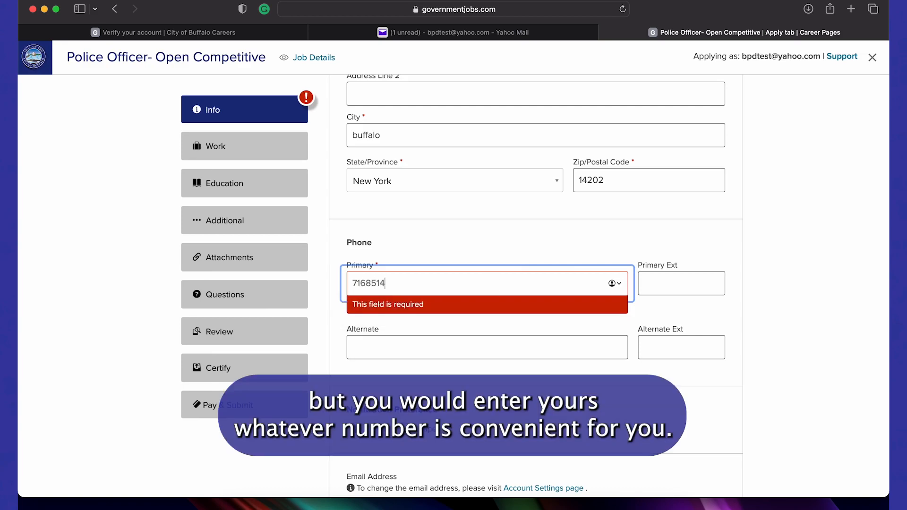
{"action": "left_click", "coordinate": [476, 342]}
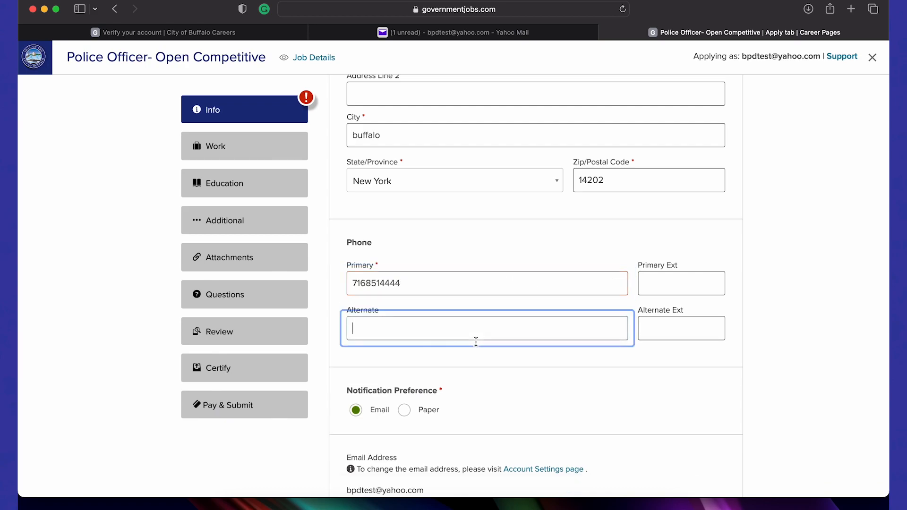
{"action": "scroll", "coordinate": [550, 395], "scroll_direction": "down", "scroll_amount": 5}
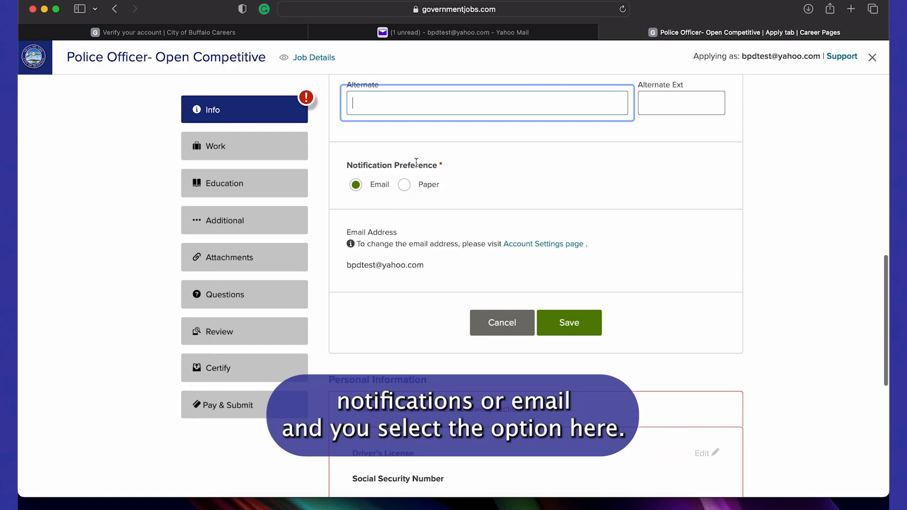
{"action": "scroll", "coordinate": [416, 162], "scroll_direction": "down", "scroll_amount": 3}
{"action": "scroll", "coordinate": [418, 166], "scroll_direction": "up", "scroll_amount": 9}
{"action": "scroll", "coordinate": [416, 165], "scroll_direction": "up", "scroll_amount": 6}
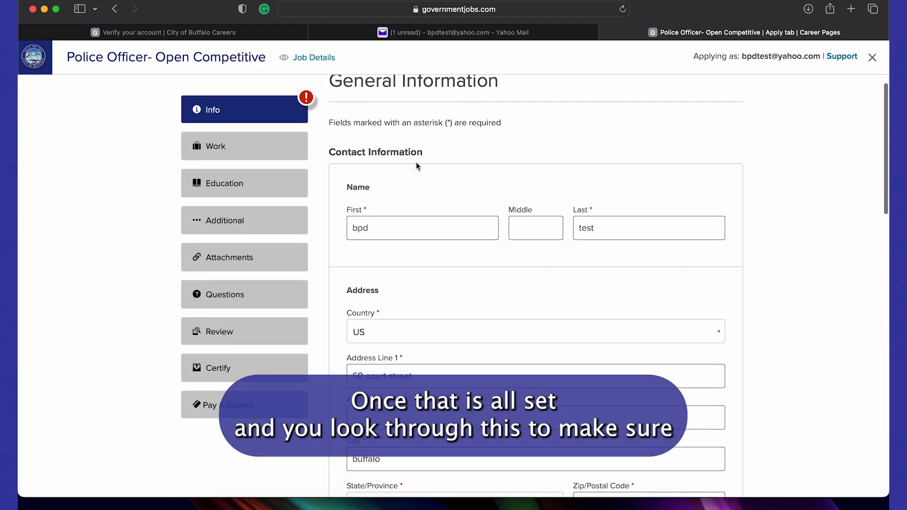
{"action": "scroll", "coordinate": [417, 166], "scroll_direction": "down", "scroll_amount": 15}
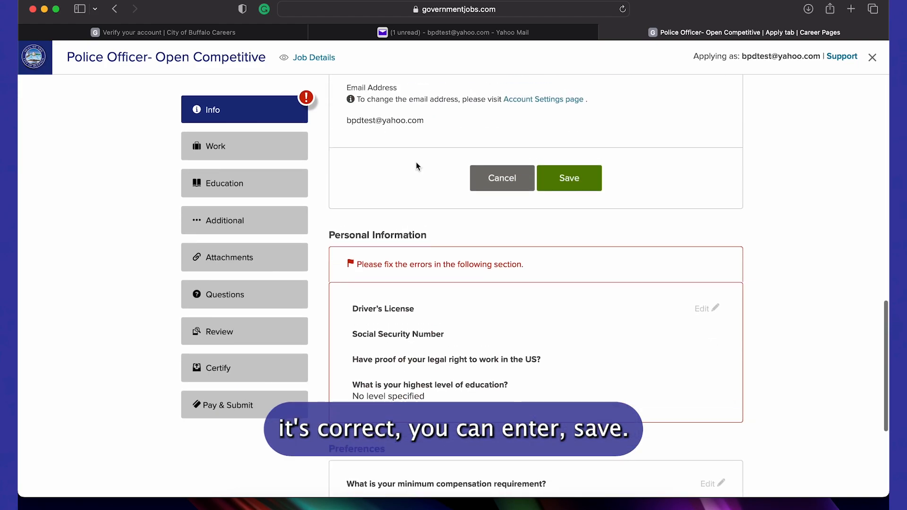
{"action": "left_click", "coordinate": [555, 188]}
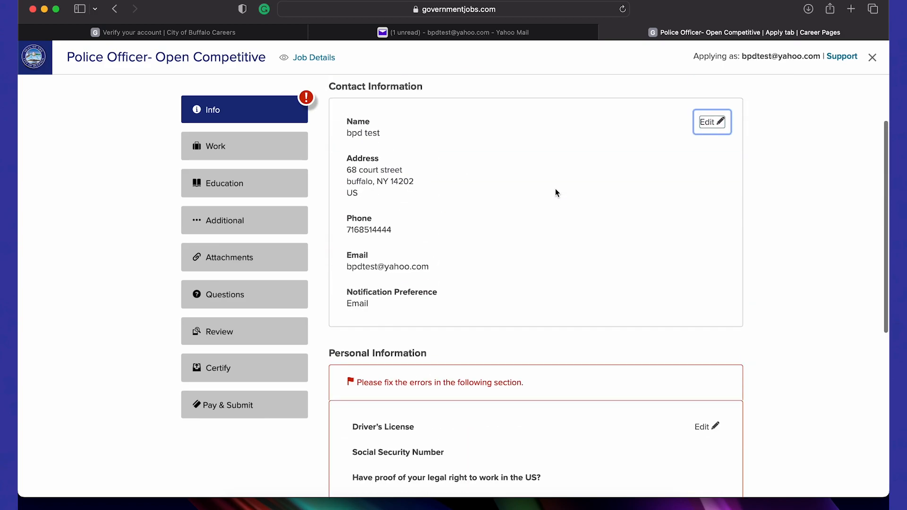
Record a New York Class D driver's license, entering the license number
{"action": "scroll", "coordinate": [555, 193], "scroll_direction": "down", "scroll_amount": 4}
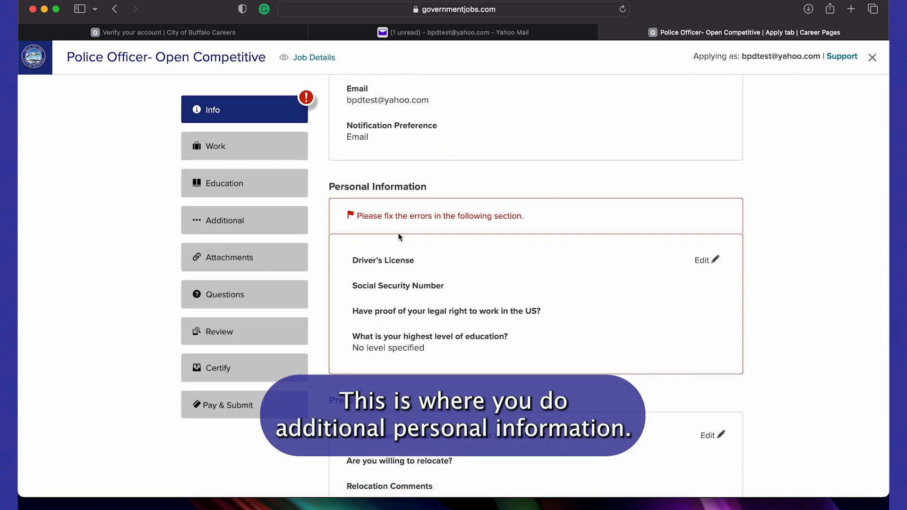
{"action": "left_click", "coordinate": [703, 262]}
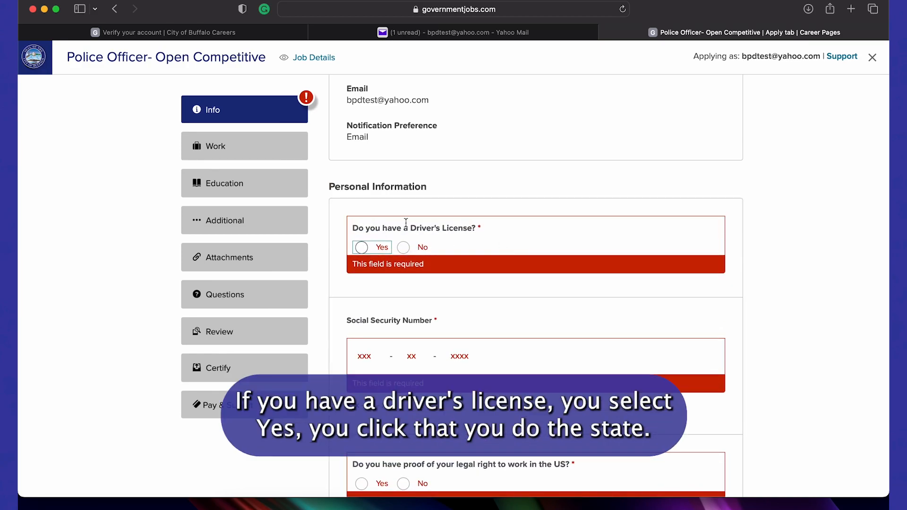
{"action": "left_click", "coordinate": [362, 248]}
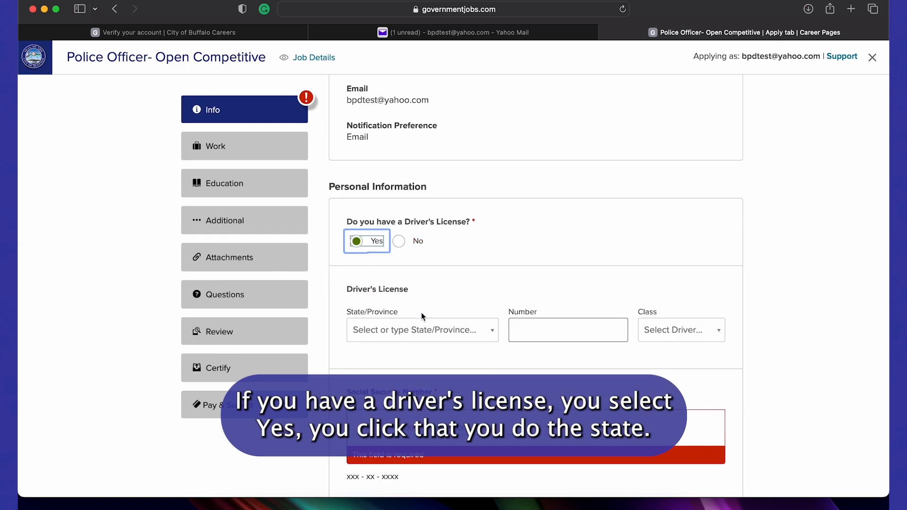
{"action": "left_click", "coordinate": [435, 333]}
{"action": "scroll", "coordinate": [444, 198], "scroll_direction": "down", "scroll_amount": 15}
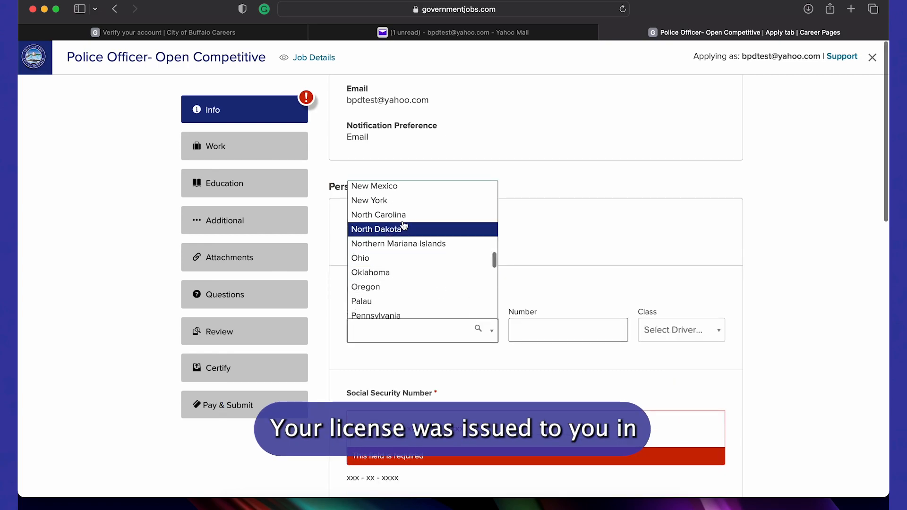
{"action": "left_click", "coordinate": [385, 201]}
{"action": "left_click", "coordinate": [551, 324]}
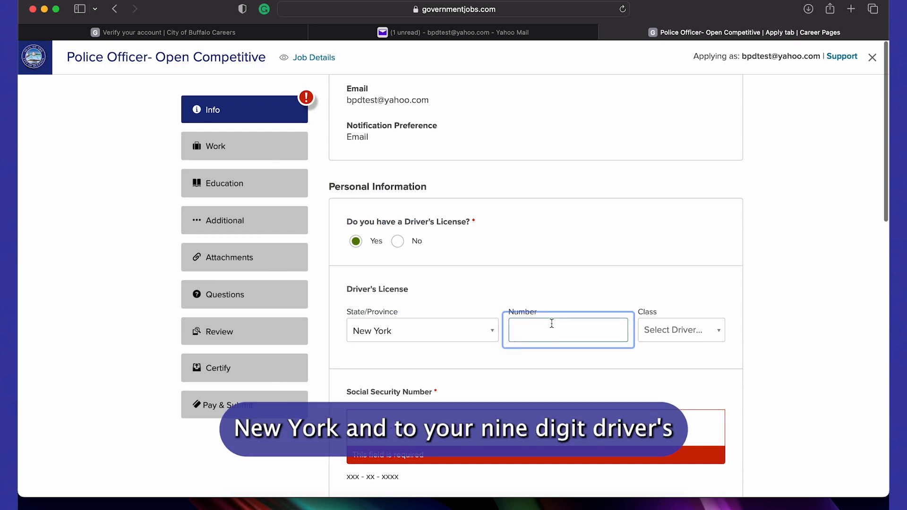
{"action": "type", "text": "123456789"}
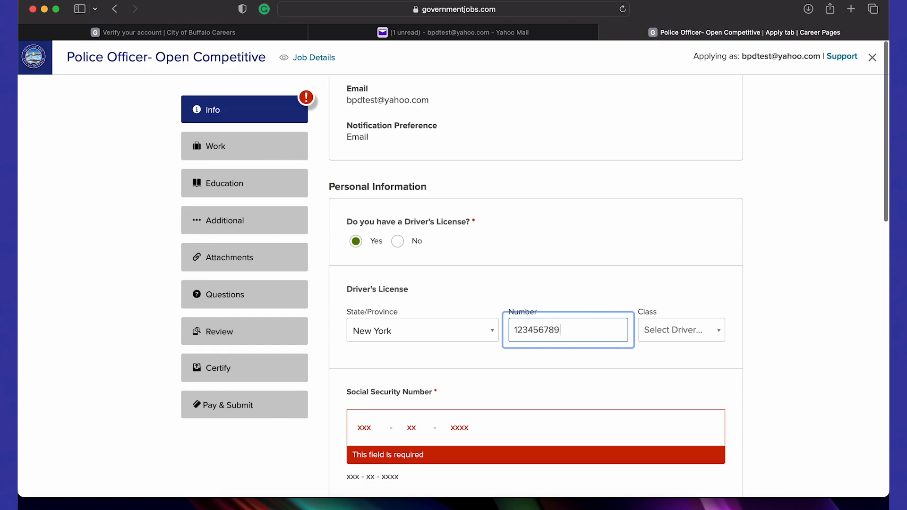
{"action": "left_click", "coordinate": [668, 312]}
{"action": "left_click", "coordinate": [671, 325]}
{"action": "left_click", "coordinate": [674, 327]}
{"action": "left_click", "coordinate": [675, 328]}
{"action": "scroll", "coordinate": [685, 264], "scroll_direction": "down", "scroll_amount": 5}
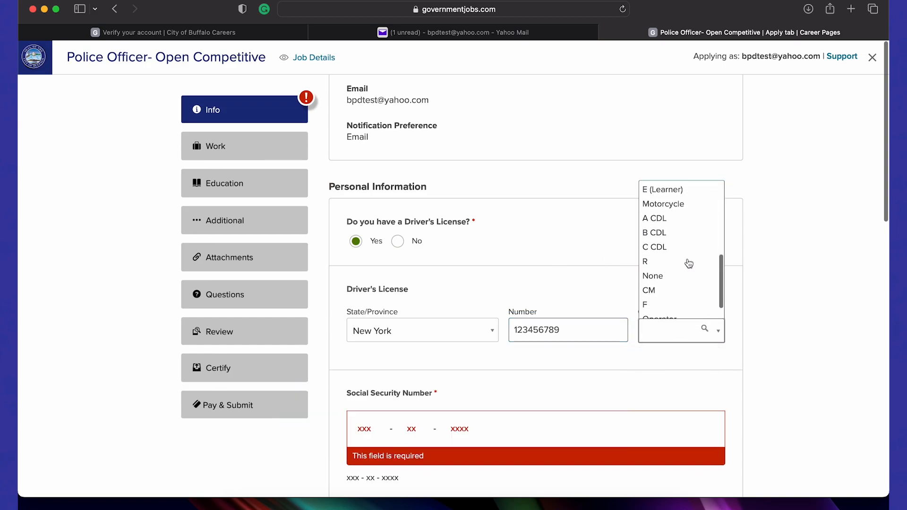
{"action": "scroll", "coordinate": [687, 262], "scroll_direction": "up", "scroll_amount": 3}
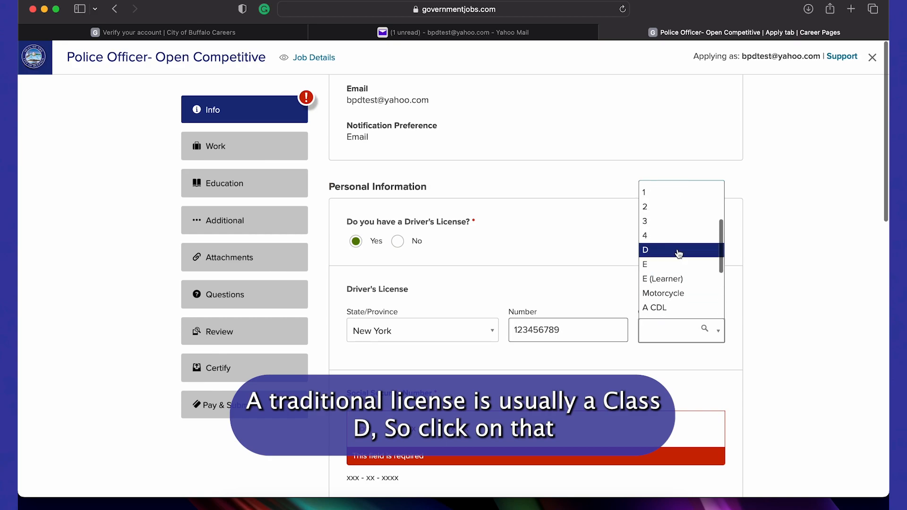
{"action": "left_click", "coordinate": [678, 251]}
Enter the Social Security number, answer Yes to US work proof, choose Bachelor's Degree, and save
{"action": "scroll", "coordinate": [709, 275], "scroll_direction": "down", "scroll_amount": 5}
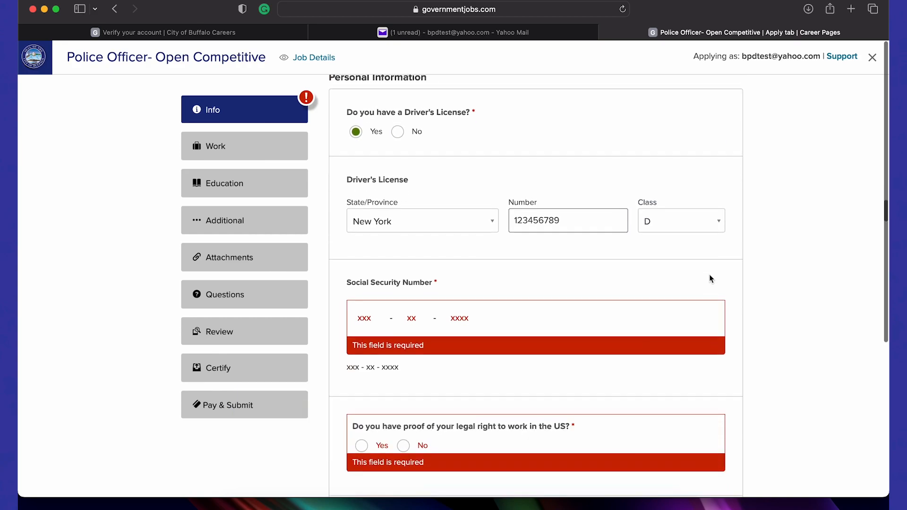
{"action": "left_click", "coordinate": [361, 259]}
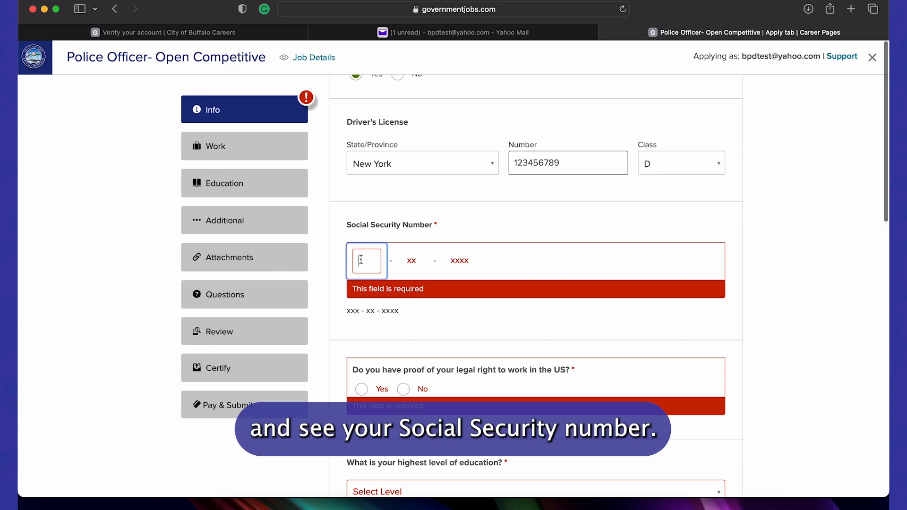
{"action": "type", "text": "123 - 45 - "}
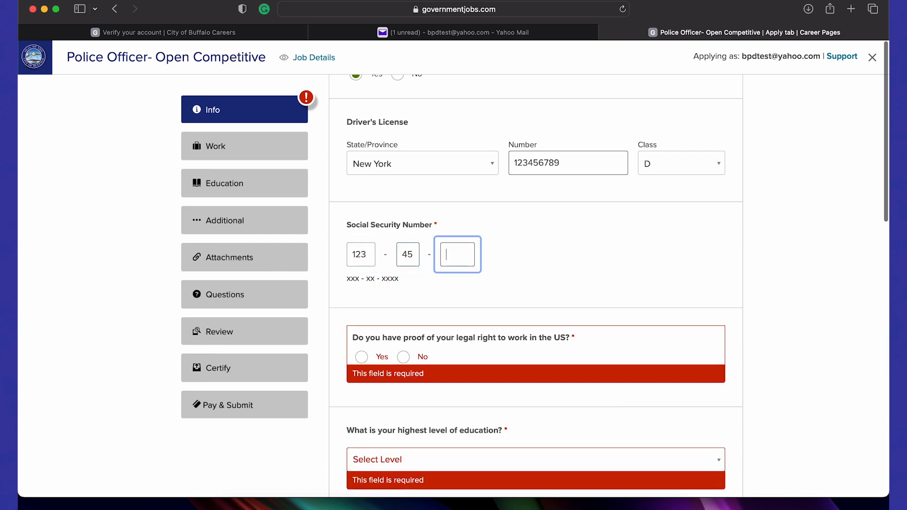
{"action": "type", "text": "6789"}
{"action": "scroll", "coordinate": [530, 240], "scroll_direction": "down", "scroll_amount": 3}
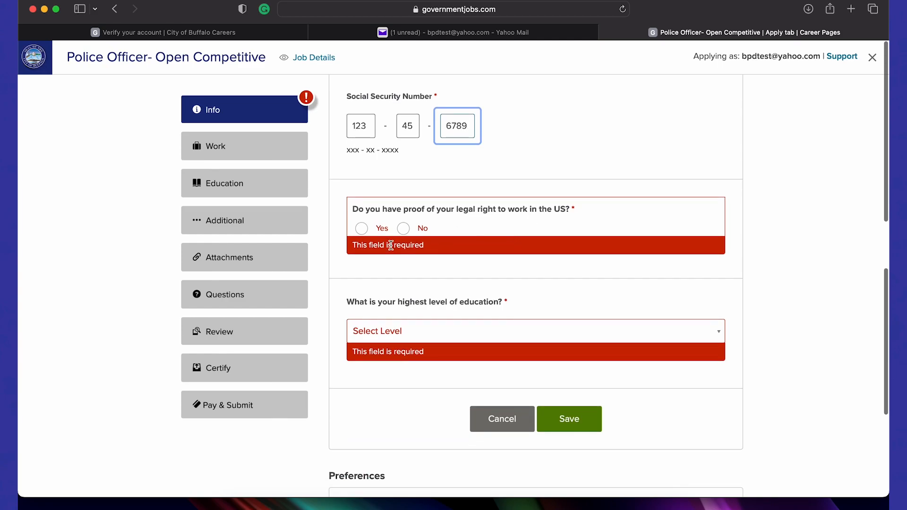
{"action": "left_click", "coordinate": [370, 223]}
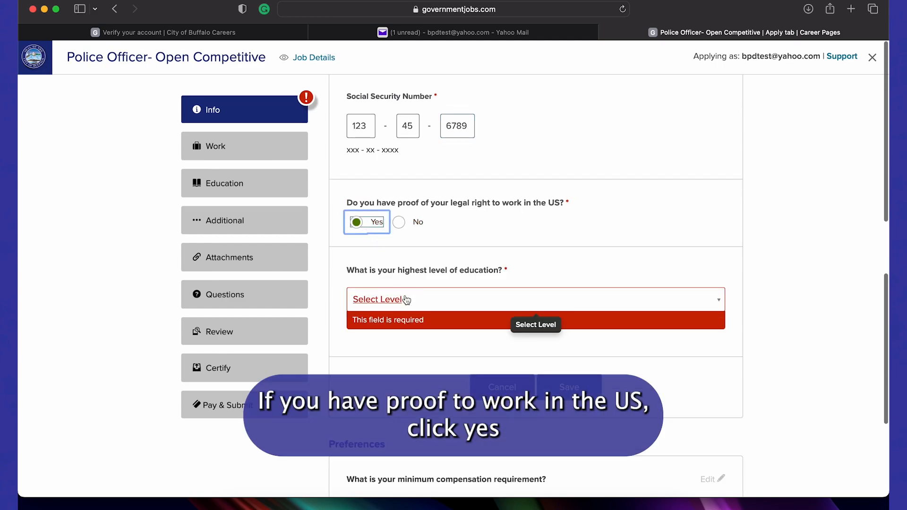
{"action": "left_click", "coordinate": [449, 300]}
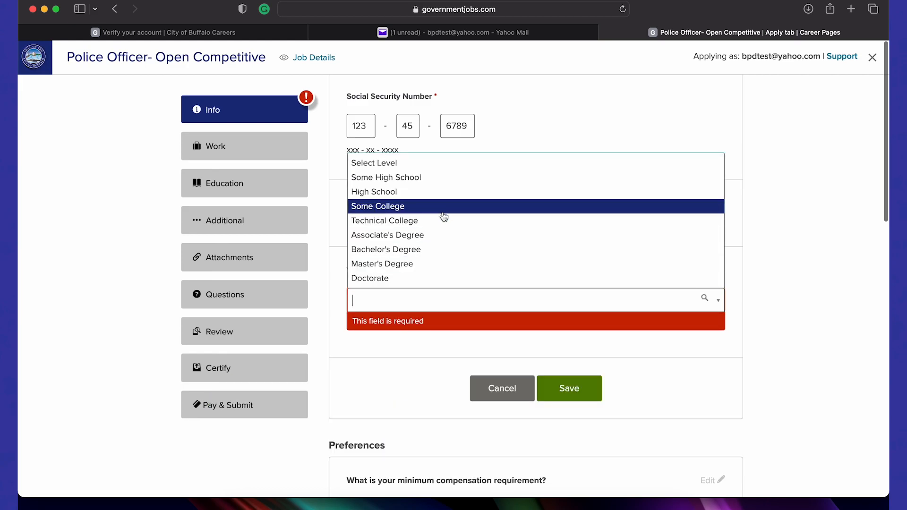
{"action": "left_click", "coordinate": [441, 248]}
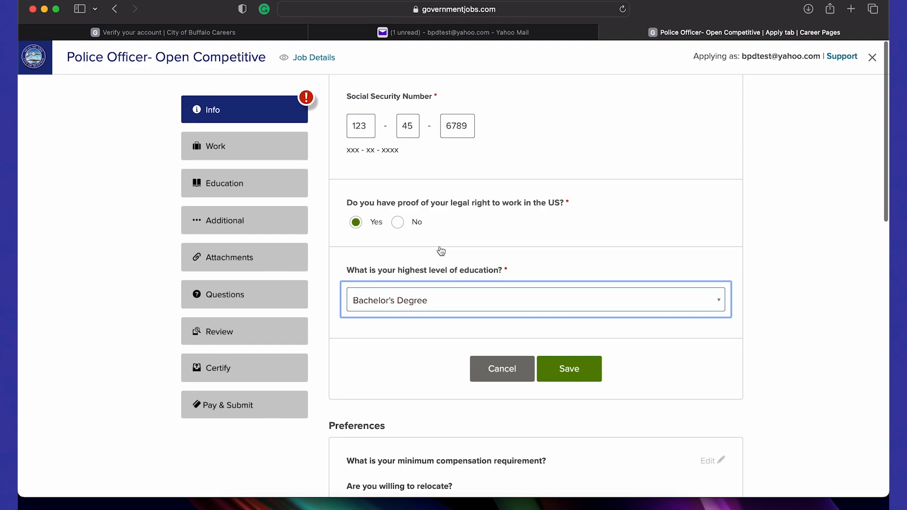
{"action": "left_click", "coordinate": [589, 369]}
Set minimum pay to $70,000 per year and $30 per hour, Day shifts, and willing to relocate
{"action": "scroll", "coordinate": [724, 442], "scroll_direction": "down", "scroll_amount": 4}
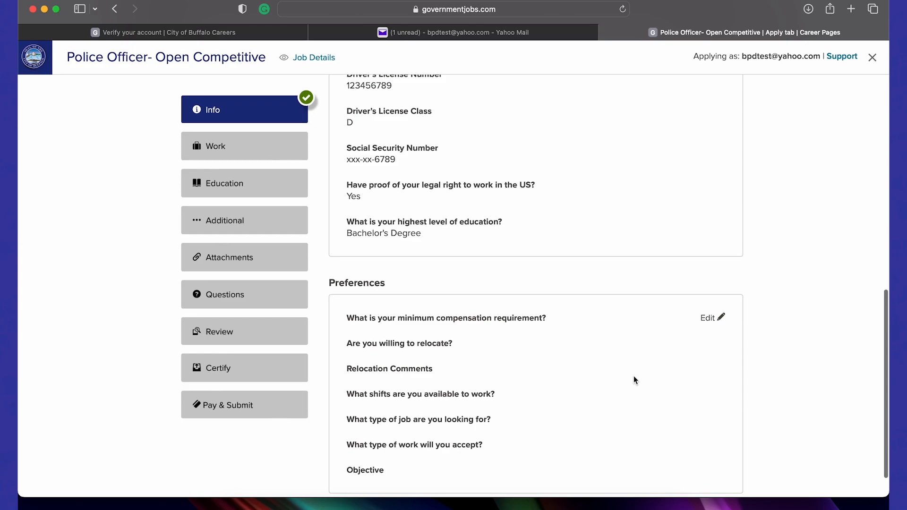
{"action": "left_click", "coordinate": [711, 316]}
{"action": "scroll", "coordinate": [710, 318], "scroll_direction": "down", "scroll_amount": 2}
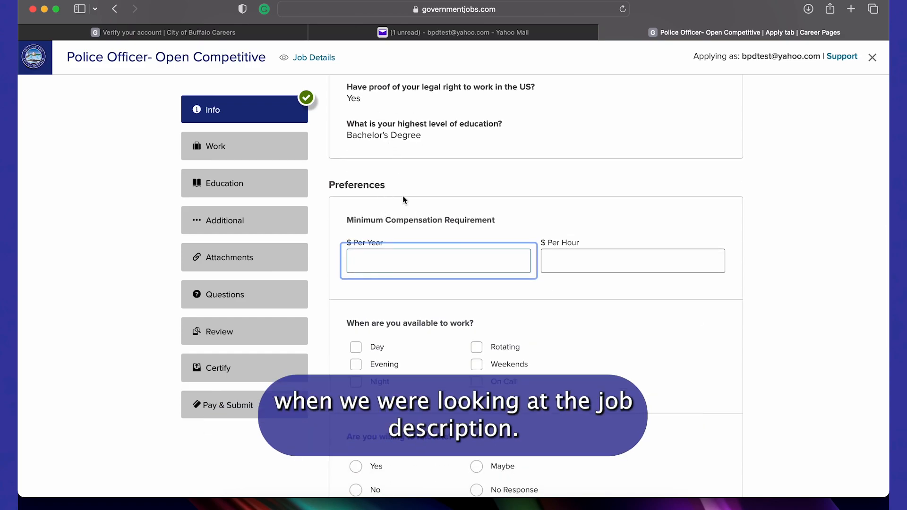
{"action": "scroll", "coordinate": [401, 195], "scroll_direction": "down", "scroll_amount": 1}
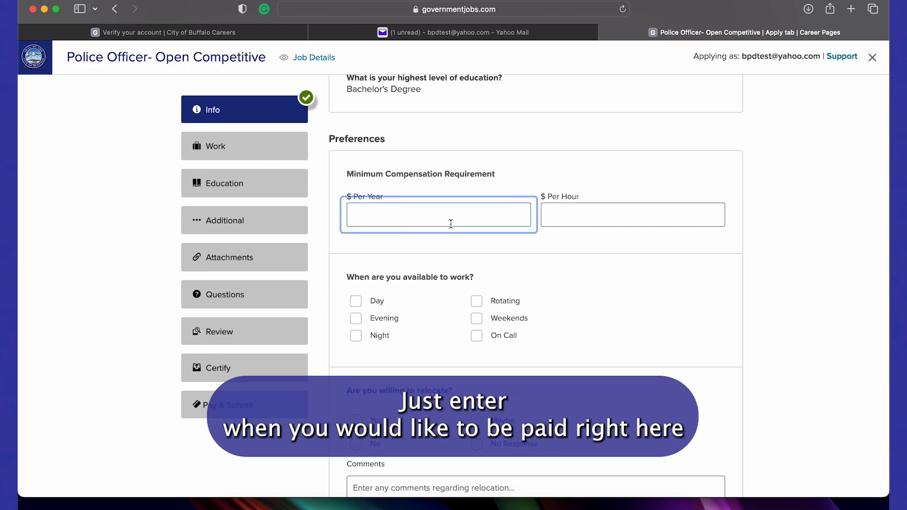
{"action": "type", "text": "70"}
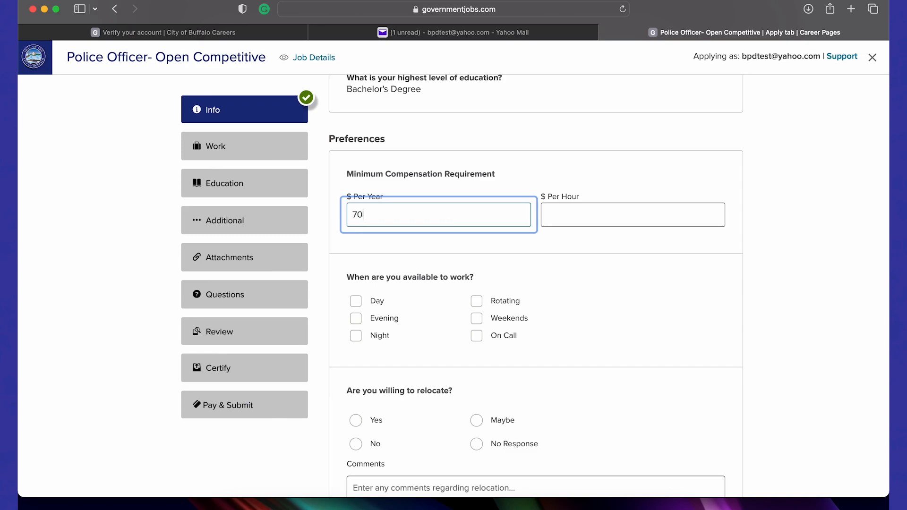
{"action": "type", "text": ",000"}
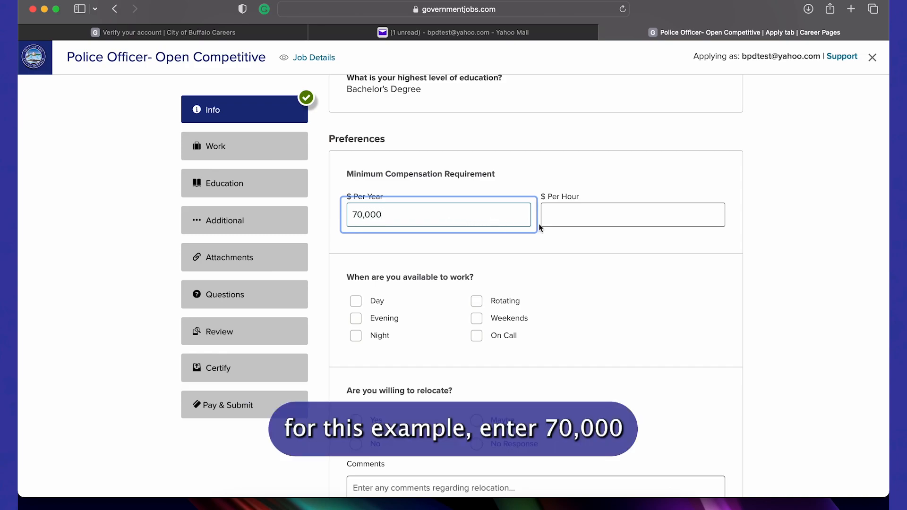
{"action": "left_click", "coordinate": [569, 223]}
{"action": "type", "text": "3"}
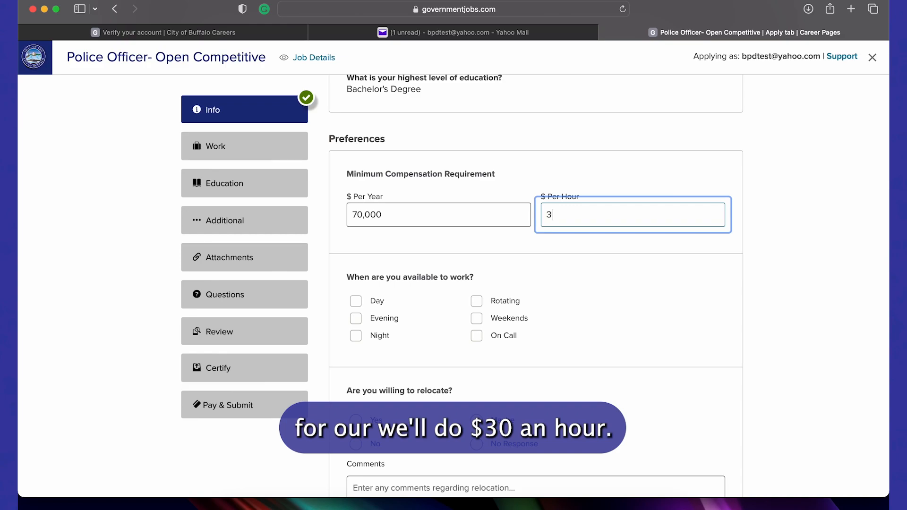
{"action": "scroll", "coordinate": [606, 352], "scroll_direction": "down", "scroll_amount": 3}
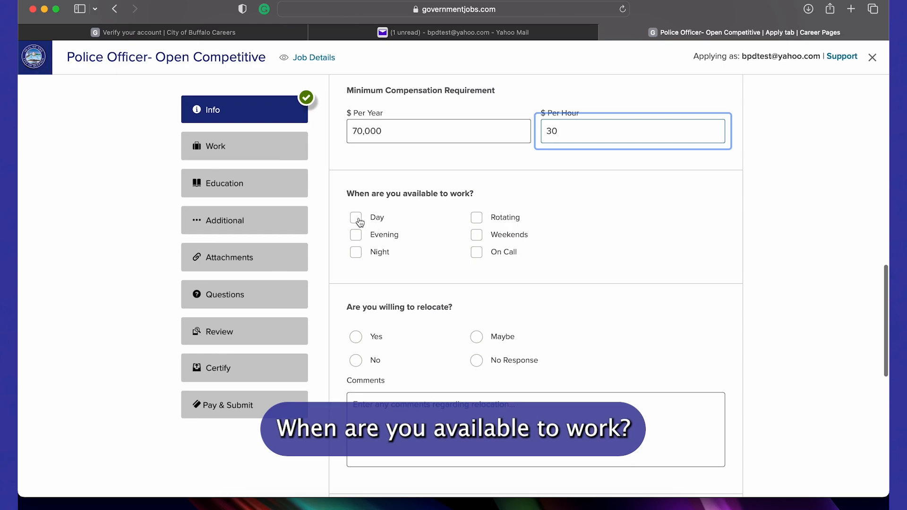
{"action": "left_click", "coordinate": [359, 221]}
{"action": "scroll", "coordinate": [447, 222], "scroll_direction": "down", "scroll_amount": 3}
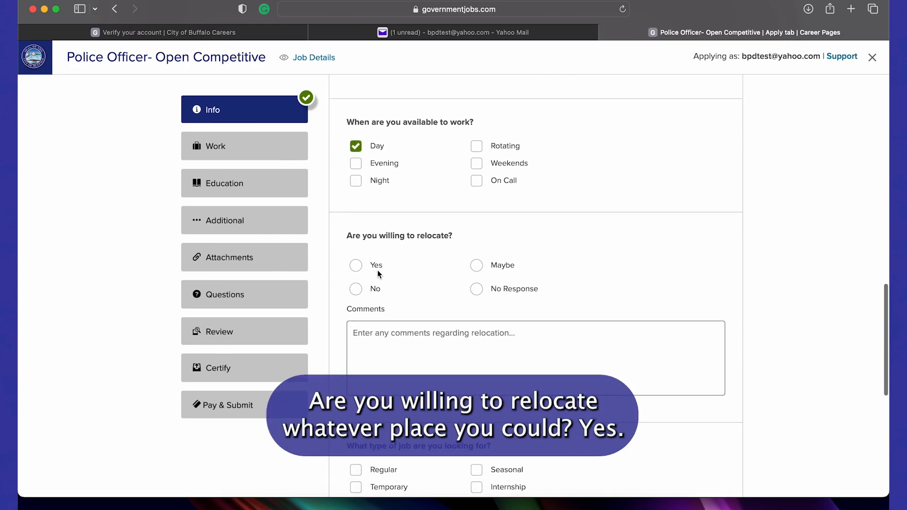
{"action": "left_click", "coordinate": [357, 266]}
Choose Regular and Full Time work, enter objective 'Becoming a buffalo police officer', and save
{"action": "scroll", "coordinate": [435, 258], "scroll_direction": "down", "scroll_amount": 3}
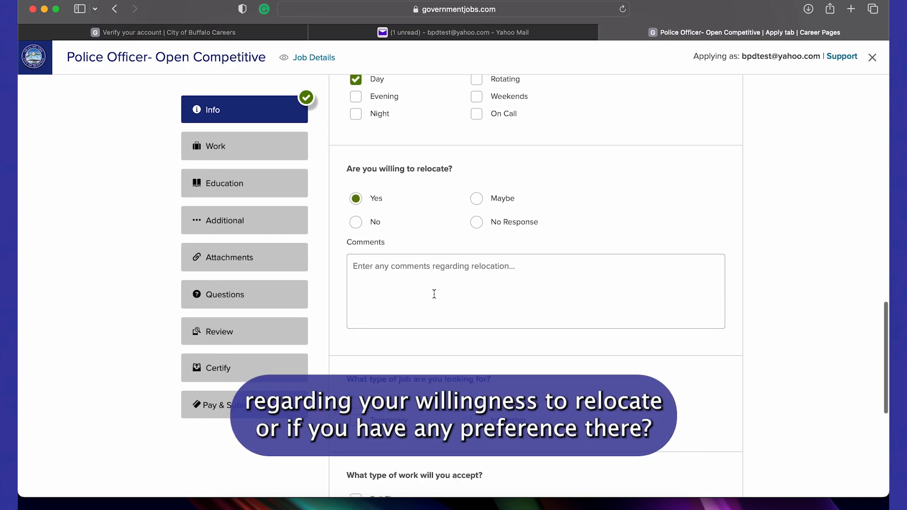
{"action": "scroll", "coordinate": [434, 294], "scroll_direction": "down", "scroll_amount": 3}
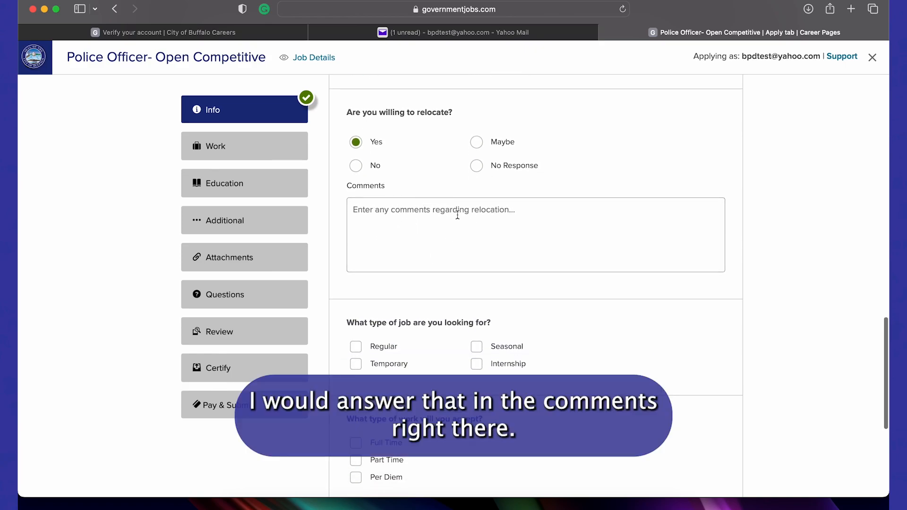
{"action": "scroll", "coordinate": [457, 215], "scroll_direction": "down", "scroll_amount": 8}
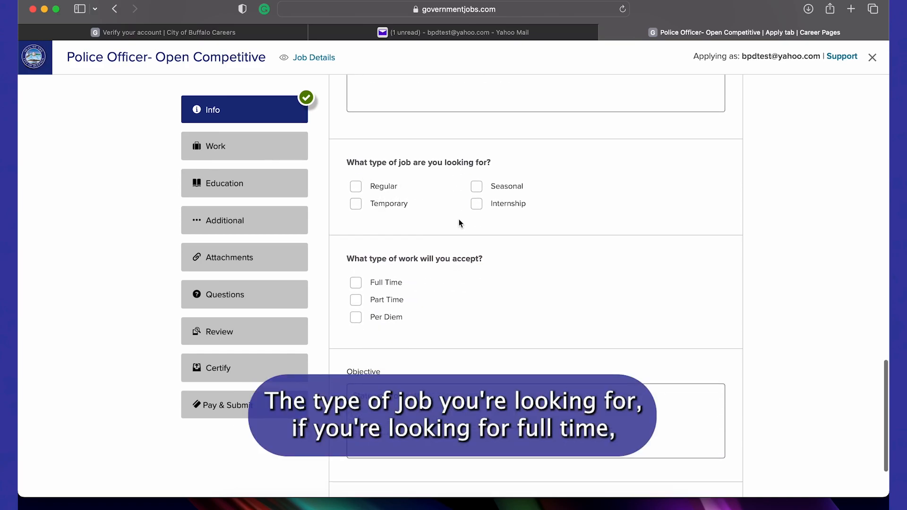
{"action": "left_click", "coordinate": [358, 186]}
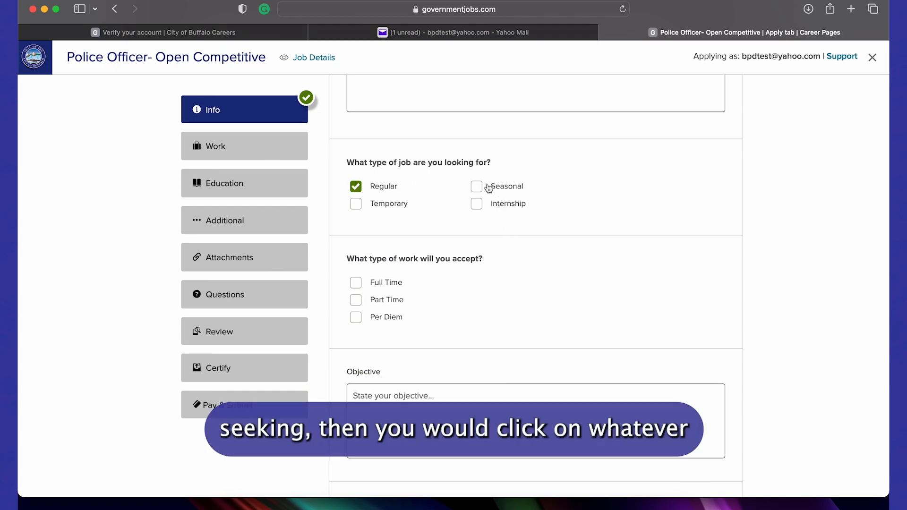
{"action": "scroll", "coordinate": [435, 189], "scroll_direction": "down", "scroll_amount": 1}
{"action": "scroll", "coordinate": [435, 189], "scroll_direction": "down", "scroll_amount": 2}
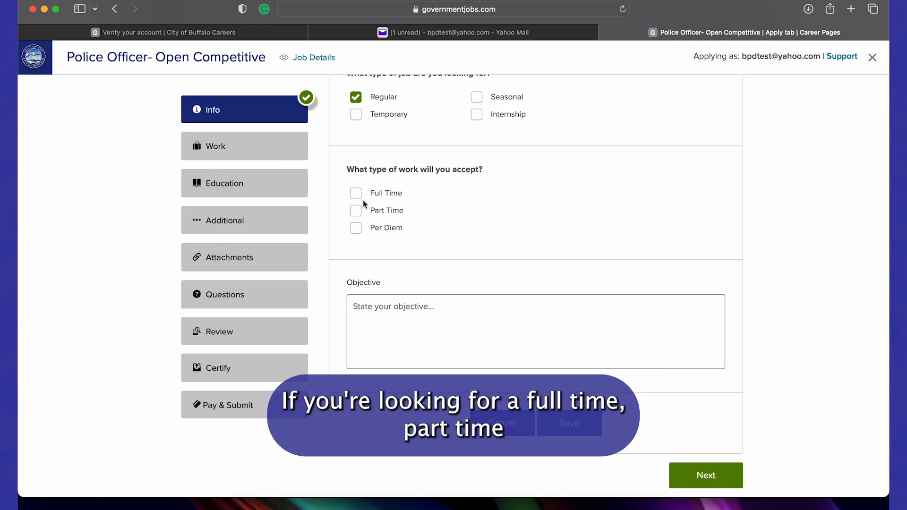
{"action": "left_click", "coordinate": [356, 194]}
{"action": "left_click", "coordinate": [524, 320]}
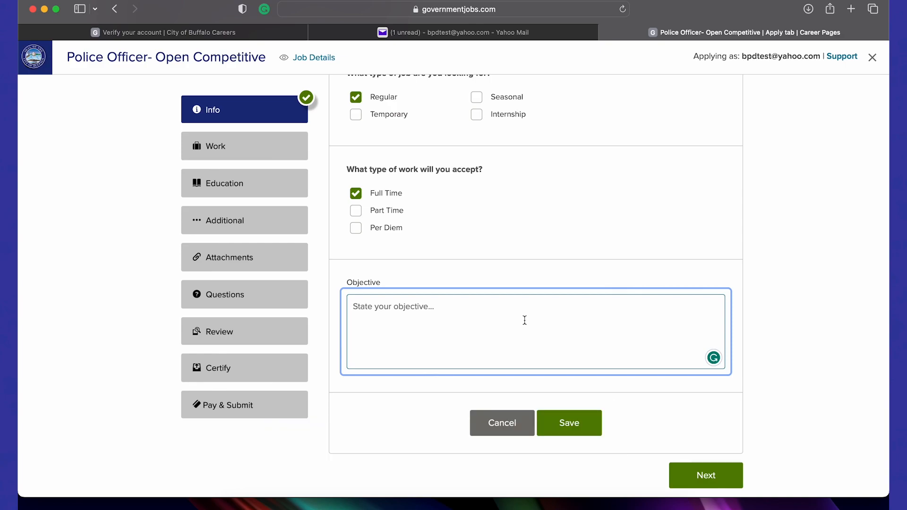
{"action": "type", "text": "Becoming a buffalo "}
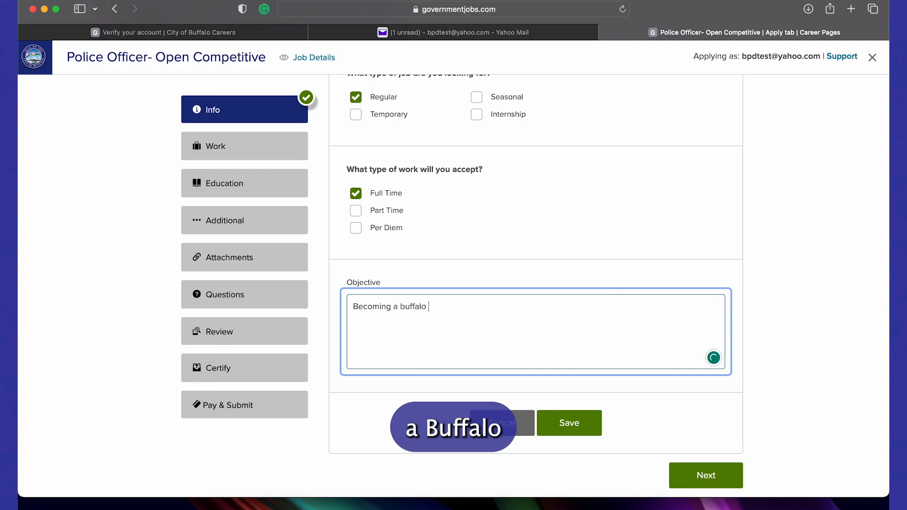
{"action": "type", "text": "police officer"}
{"action": "left_click", "coordinate": [569, 422]}
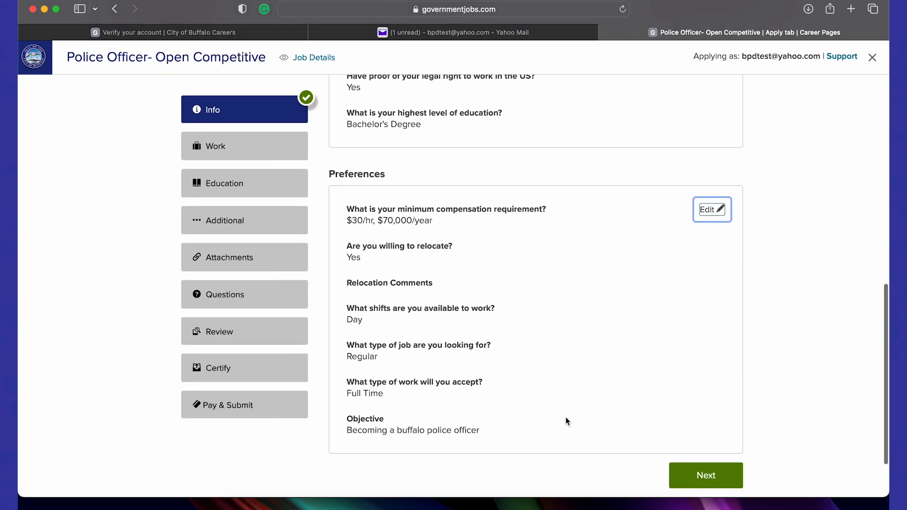
Continue to the Work step and add a new work-experience entry
{"action": "left_click", "coordinate": [715, 476]}
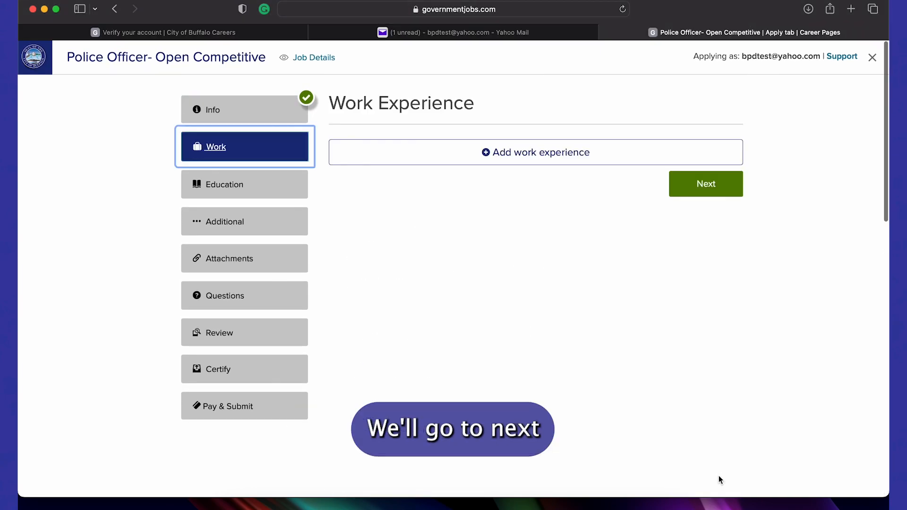
{"action": "left_click", "coordinate": [515, 153]}
{"action": "scroll", "coordinate": [494, 211], "scroll_direction": "down", "scroll_amount": 2}
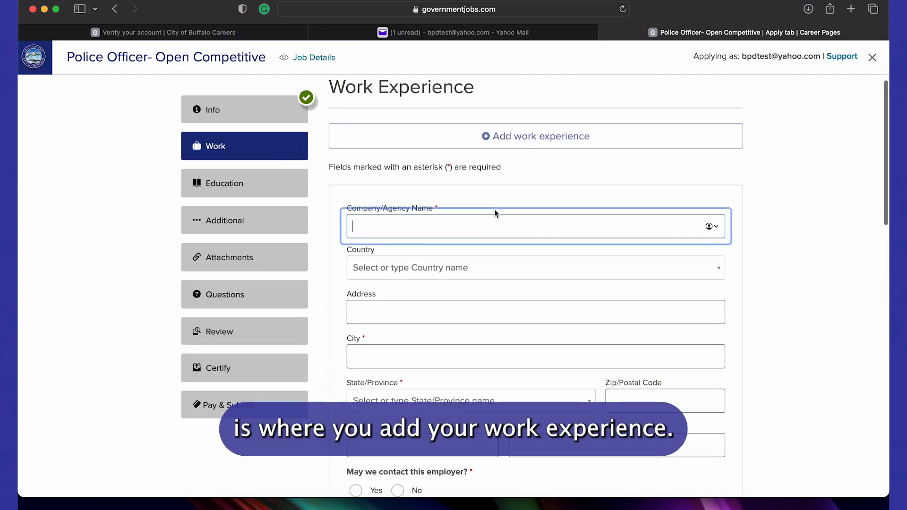
{"action": "scroll", "coordinate": [494, 214], "scroll_direction": "down", "scroll_amount": 1}
{"action": "scroll", "coordinate": [495, 208], "scroll_direction": "down", "scroll_amount": 2}
{"action": "scroll", "coordinate": [495, 209], "scroll_direction": "down", "scroll_amount": 3}
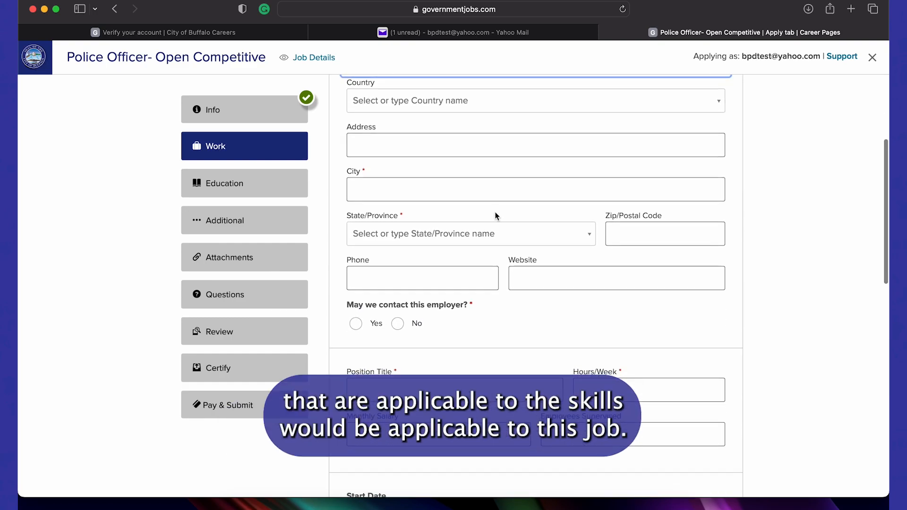
{"action": "scroll", "coordinate": [494, 213], "scroll_direction": "down", "scroll_amount": 2}
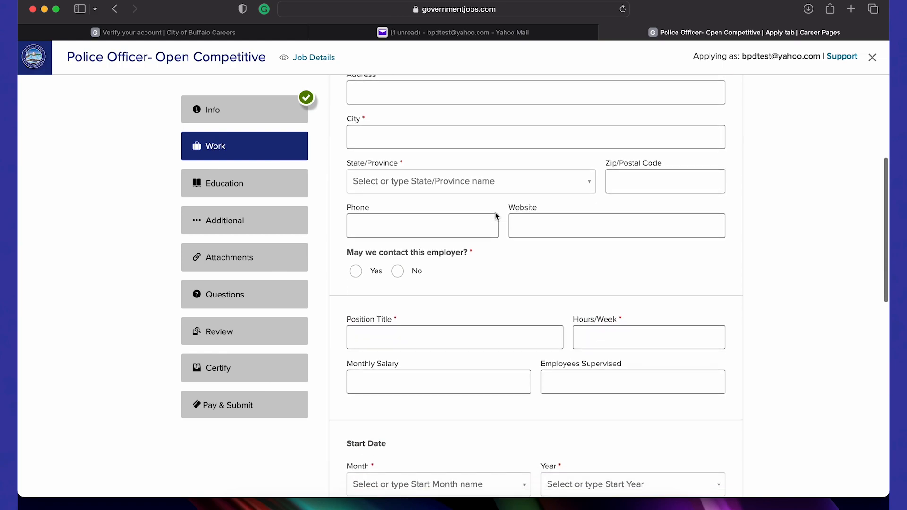
Scroll through the empty work-history form down to the Duties Summary field
{"action": "scroll", "coordinate": [495, 213], "scroll_direction": "up", "scroll_amount": 5}
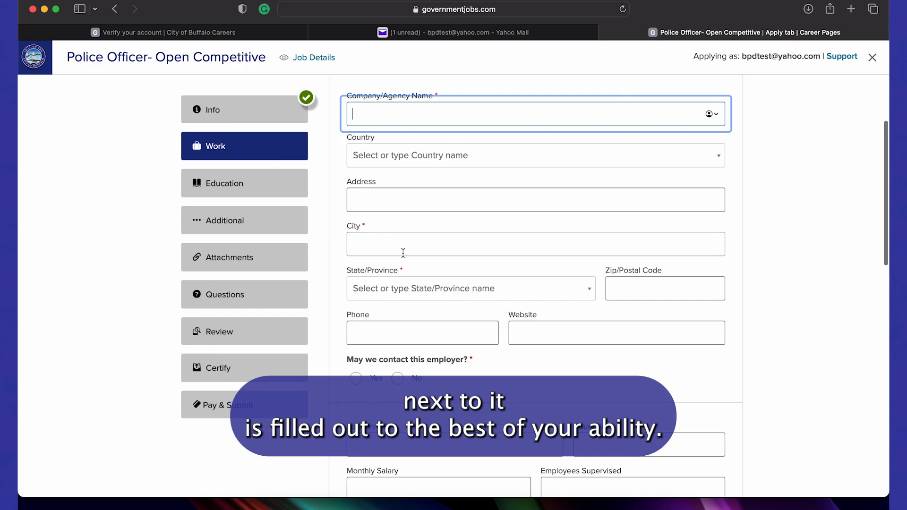
{"action": "scroll", "coordinate": [420, 266], "scroll_direction": "down", "scroll_amount": 2}
{"action": "scroll", "coordinate": [420, 268], "scroll_direction": "down", "scroll_amount": 3}
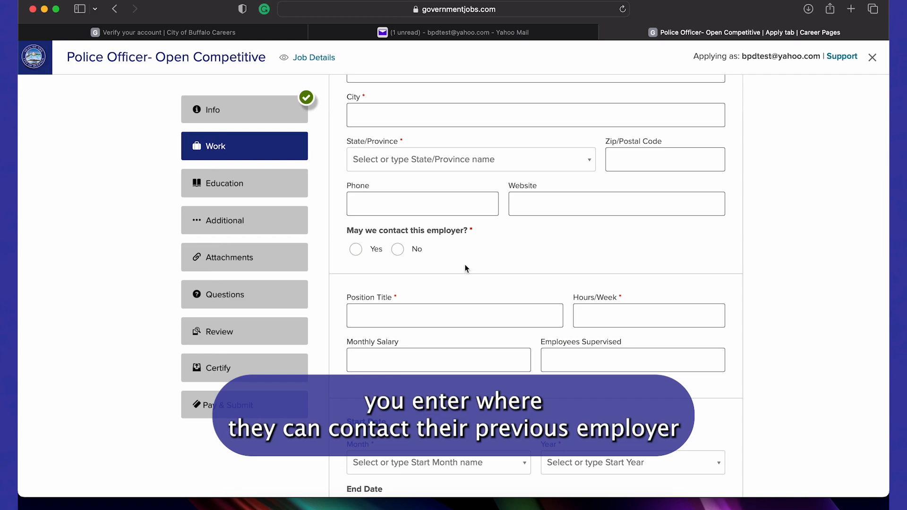
{"action": "scroll", "coordinate": [467, 266], "scroll_direction": "down", "scroll_amount": 3}
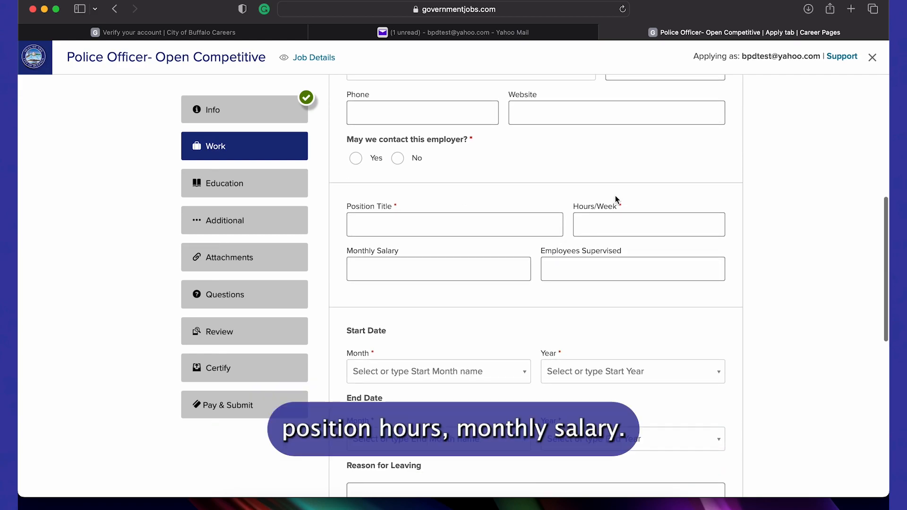
{"action": "scroll", "coordinate": [611, 280], "scroll_direction": "down", "scroll_amount": 8}
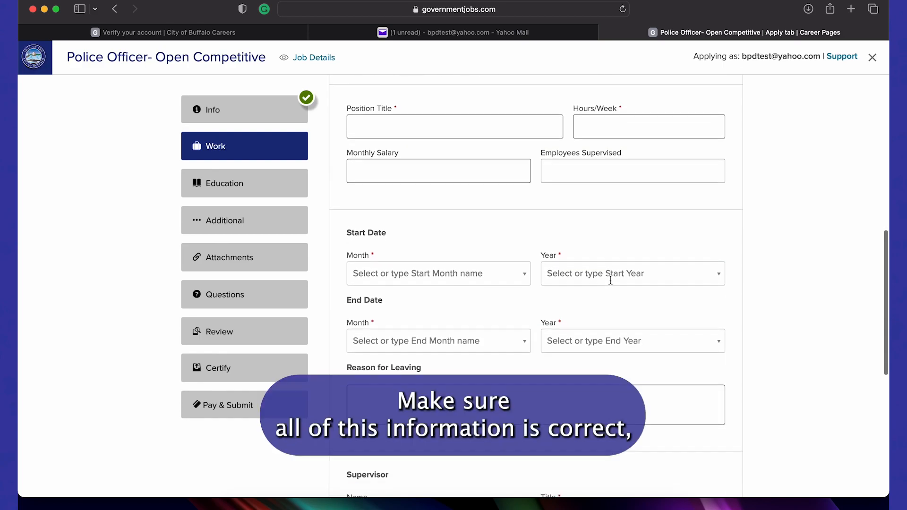
{"action": "scroll", "coordinate": [610, 281], "scroll_direction": "down", "scroll_amount": 3}
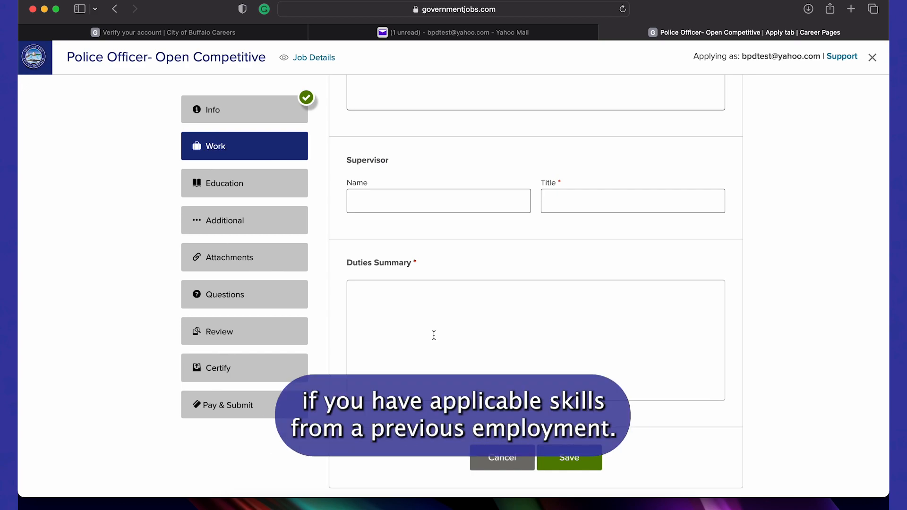
{"action": "scroll", "coordinate": [434, 335], "scroll_direction": "down", "scroll_amount": 2}
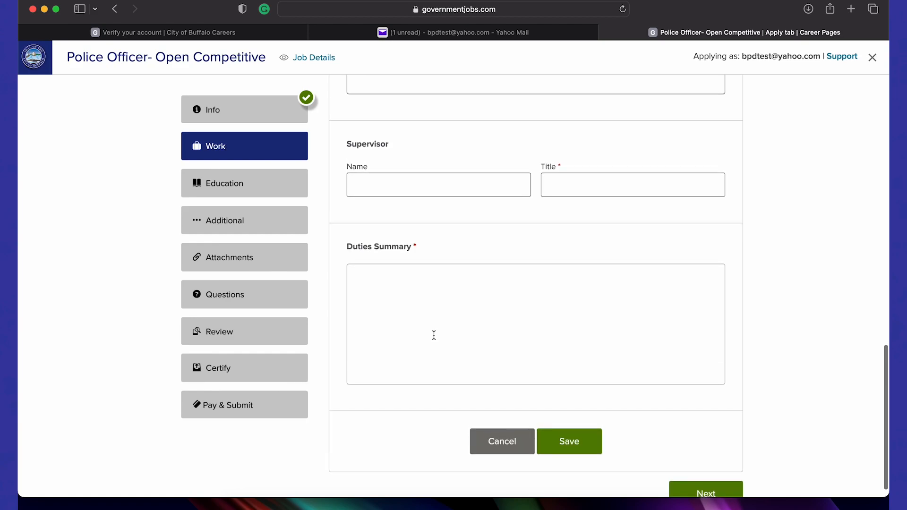
{"action": "scroll", "coordinate": [434, 335], "scroll_direction": "up", "scroll_amount": 10}
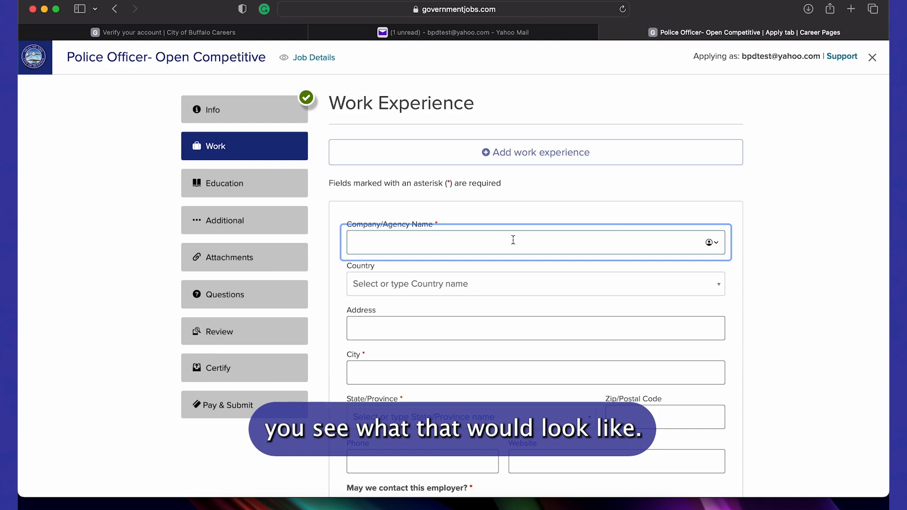
Complete employer name bpd, country United States, address 68 court street, and city Buffalo
{"action": "scroll", "coordinate": [513, 240], "scroll_direction": "down", "scroll_amount": 1}
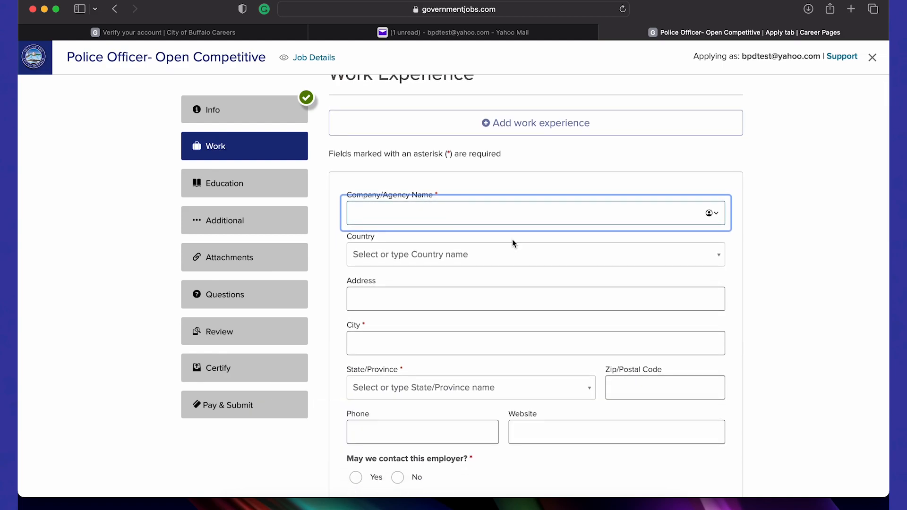
{"action": "type", "text": "pd"}
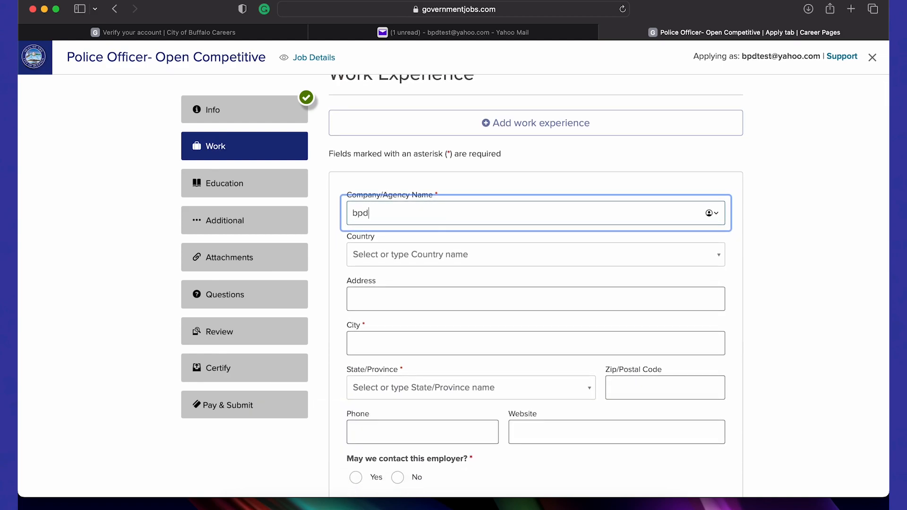
{"action": "left_click", "coordinate": [483, 256]}
{"action": "left_click", "coordinate": [446, 291]}
{"action": "left_click", "coordinate": [438, 298]}
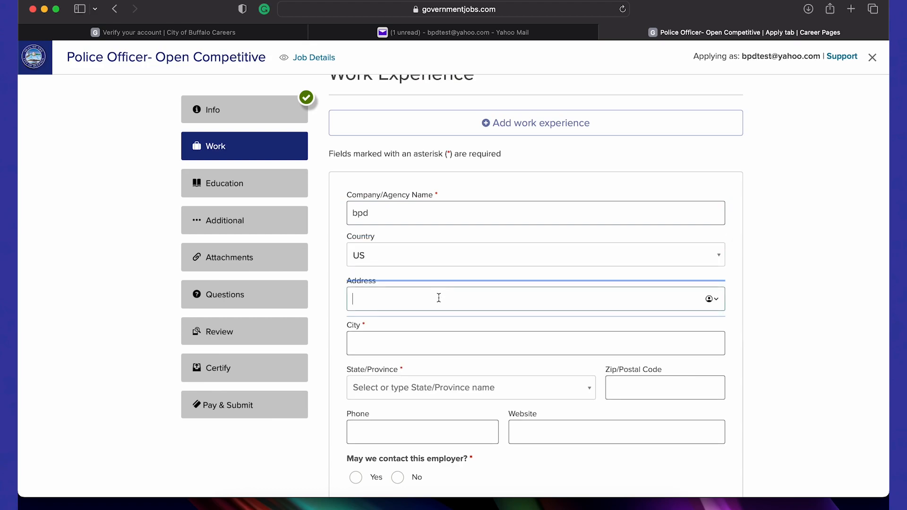
{"action": "type", "text": "68 court street"}
{"action": "left_click", "coordinate": [418, 351]}
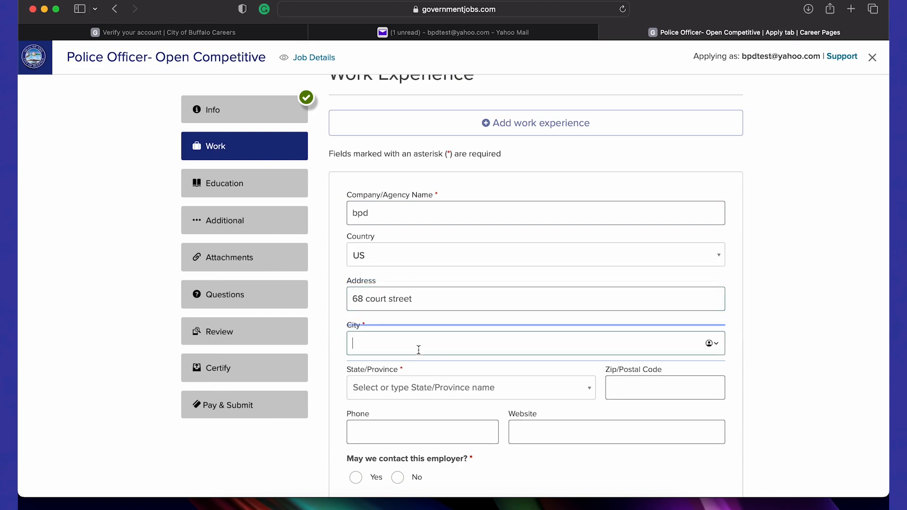
{"action": "type", "text": "buffalo"}
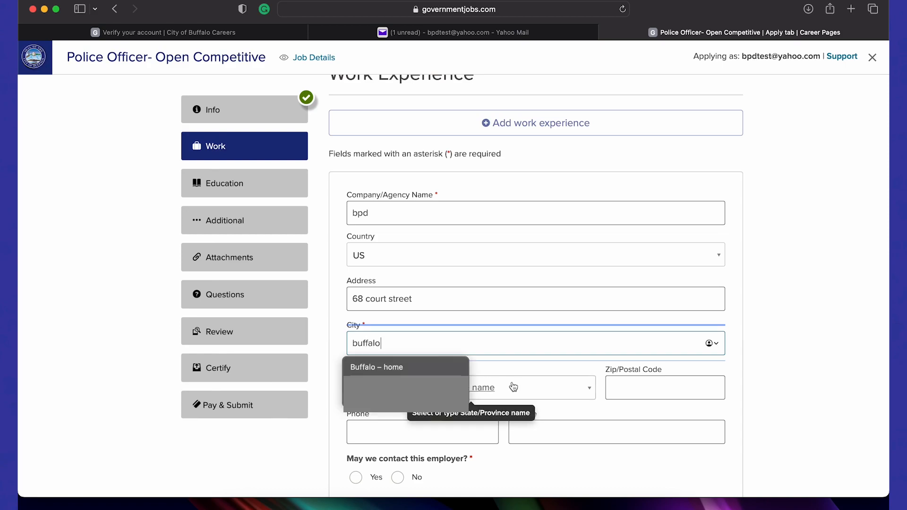
Set the employer's state to New York and fill in the zip code and phone number
{"action": "left_click", "coordinate": [515, 386]}
{"action": "scroll", "coordinate": [408, 270], "scroll_direction": "down", "scroll_amount": 5}
{"action": "scroll", "coordinate": [408, 270], "scroll_direction": "down", "scroll_amount": 5}
{"action": "left_click", "coordinate": [407, 281]}
{"action": "left_click", "coordinate": [647, 386]}
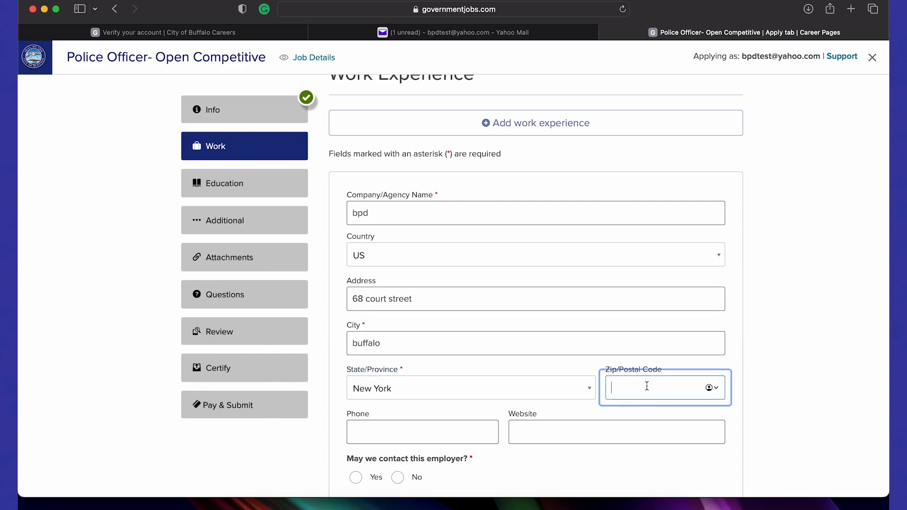
{"action": "left_click", "coordinate": [446, 428]}
{"action": "type", "text": "7"}
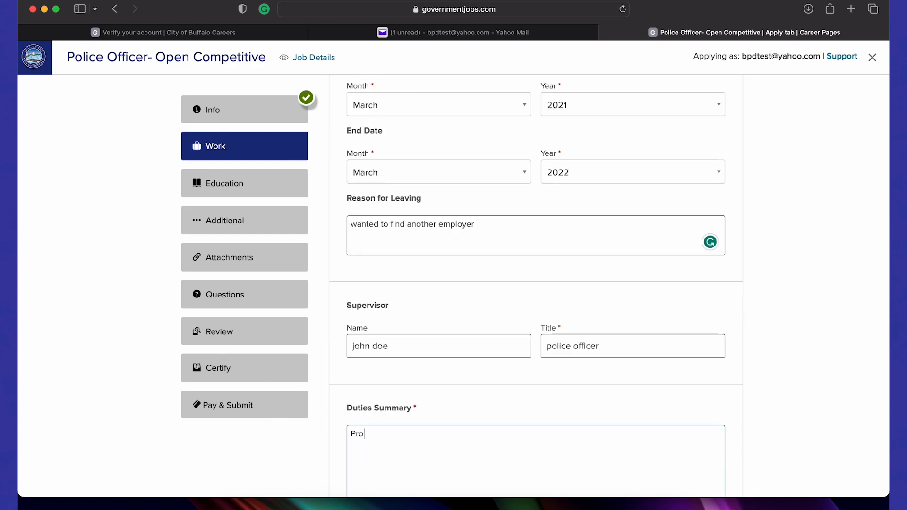
Type the duties summary, accept the 'Buffalo' capitalization fix, and save the work entry
{"action": "type", "text": "cted the city of buffalo"}
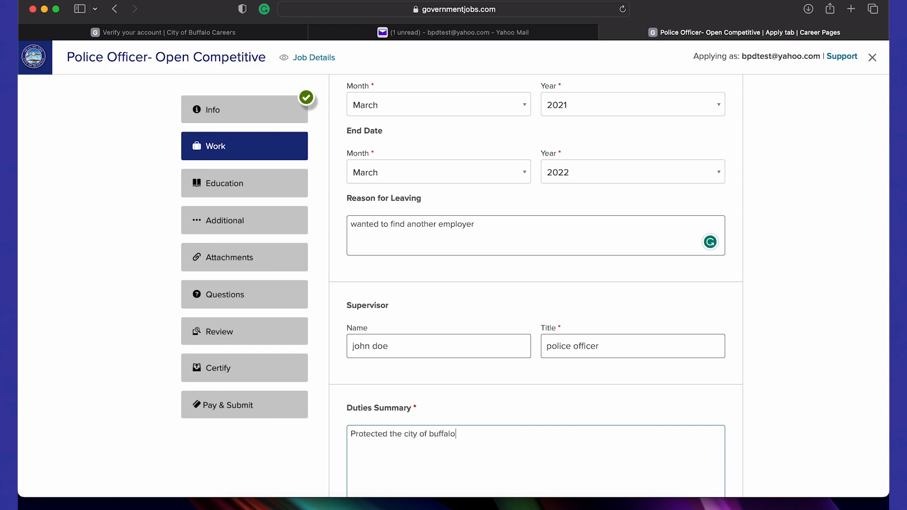
{"action": "scroll", "coordinate": [684, 356], "scroll_direction": "down", "scroll_amount": 4}
{"action": "scroll", "coordinate": [684, 357], "scroll_direction": "up", "scroll_amount": 3}
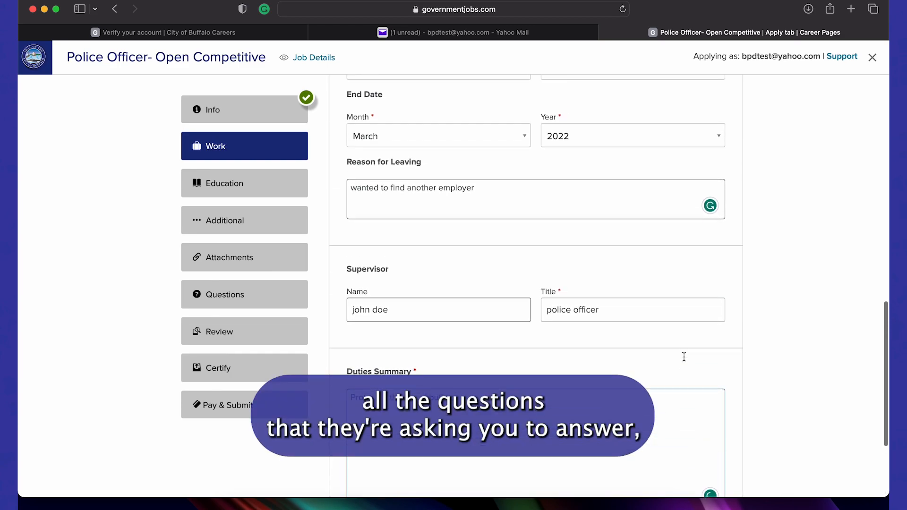
{"action": "scroll", "coordinate": [684, 356], "scroll_direction": "up", "scroll_amount": 10}
{"action": "scroll", "coordinate": [684, 356], "scroll_direction": "up", "scroll_amount": 2}
{"action": "scroll", "coordinate": [684, 357], "scroll_direction": "down", "scroll_amount": 12}
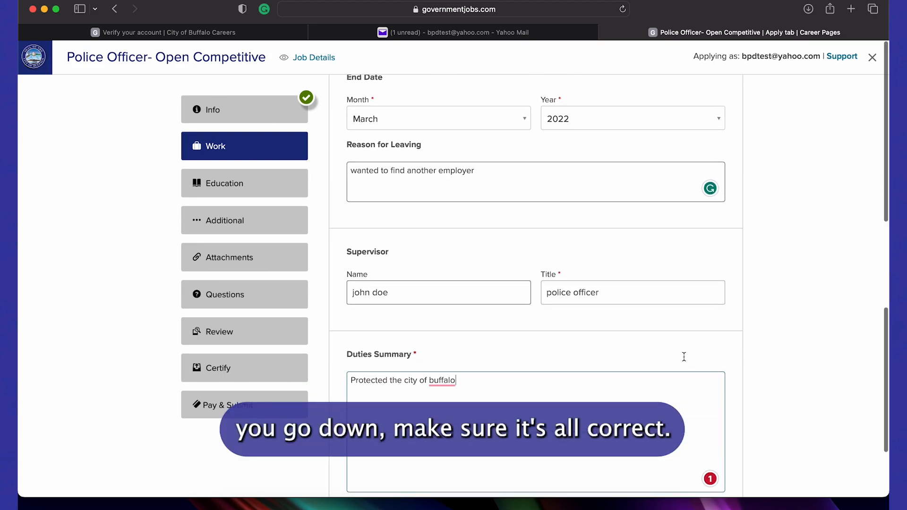
{"action": "scroll", "coordinate": [684, 356], "scroll_direction": "down", "scroll_amount": 3}
{"action": "mouse_move", "coordinate": [452, 260]}
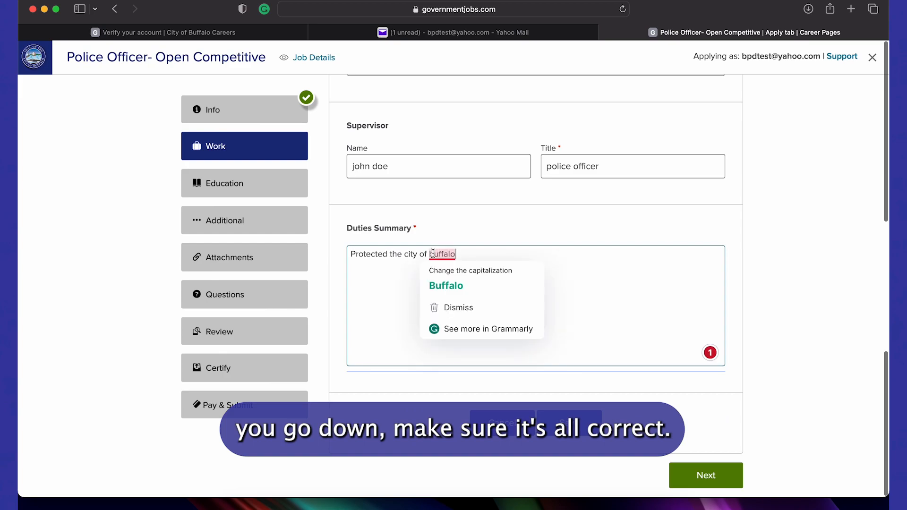
{"action": "left_click", "coordinate": [442, 286]}
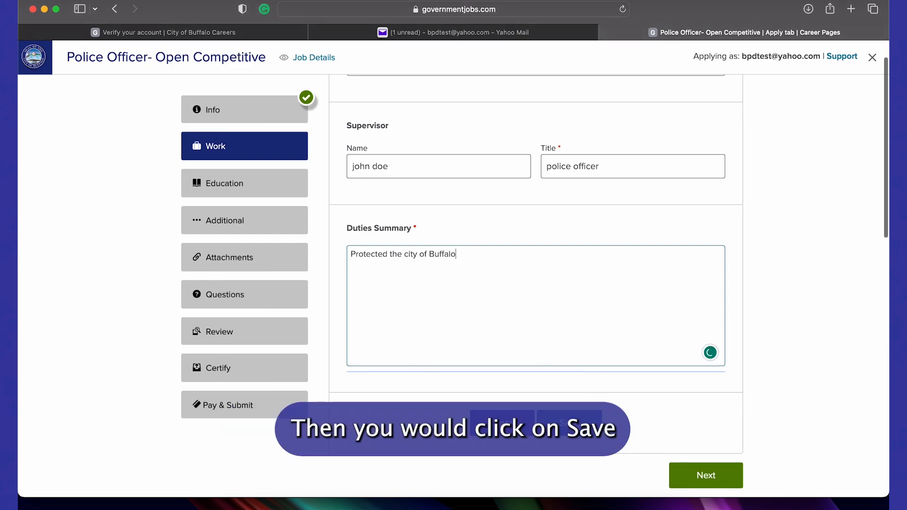
{"action": "left_click", "coordinate": [579, 421]}
{"action": "scroll", "coordinate": [578, 421], "scroll_direction": "down", "scroll_amount": 3}
{"action": "scroll", "coordinate": [578, 421], "scroll_direction": "up", "scroll_amount": 5}
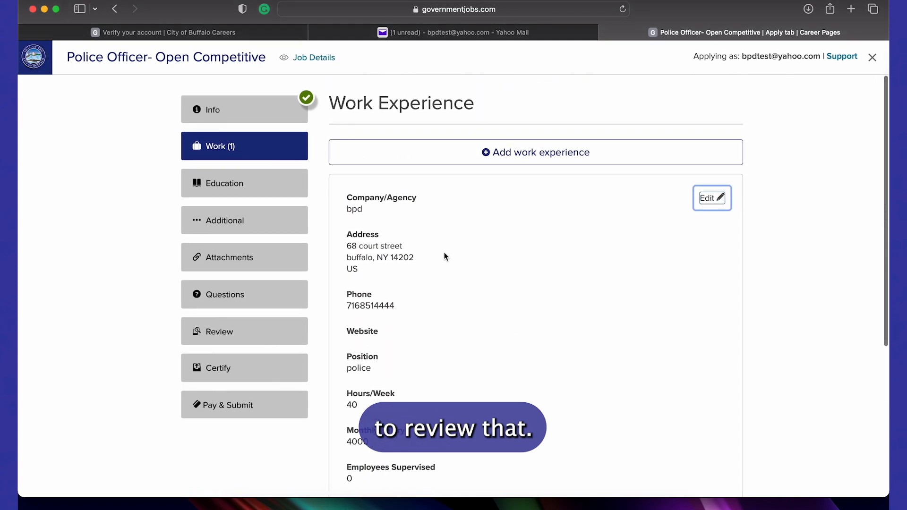
Review the saved bpd work entry, continue to Education, and start a new education entry
{"action": "scroll", "coordinate": [444, 256], "scroll_direction": "down", "scroll_amount": 3}
{"action": "scroll", "coordinate": [444, 256], "scroll_direction": "down", "scroll_amount": 2}
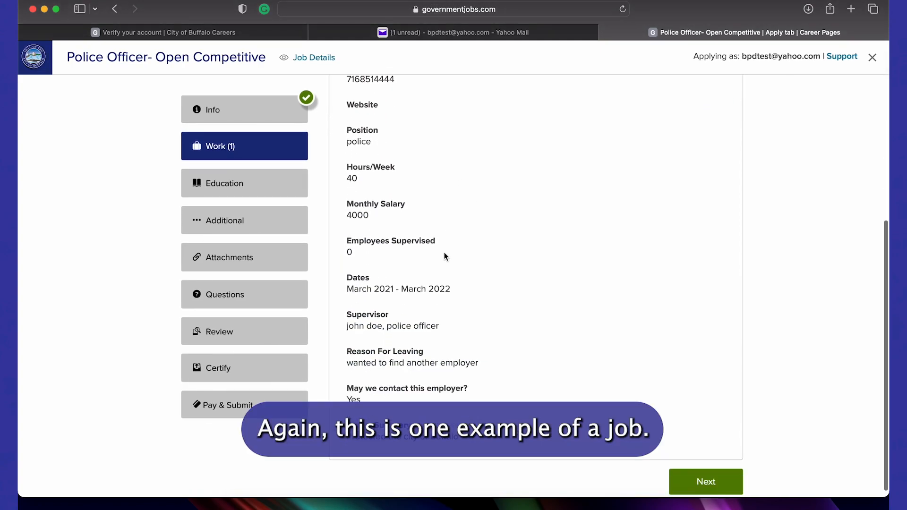
{"action": "scroll", "coordinate": [444, 255], "scroll_direction": "up", "scroll_amount": 5}
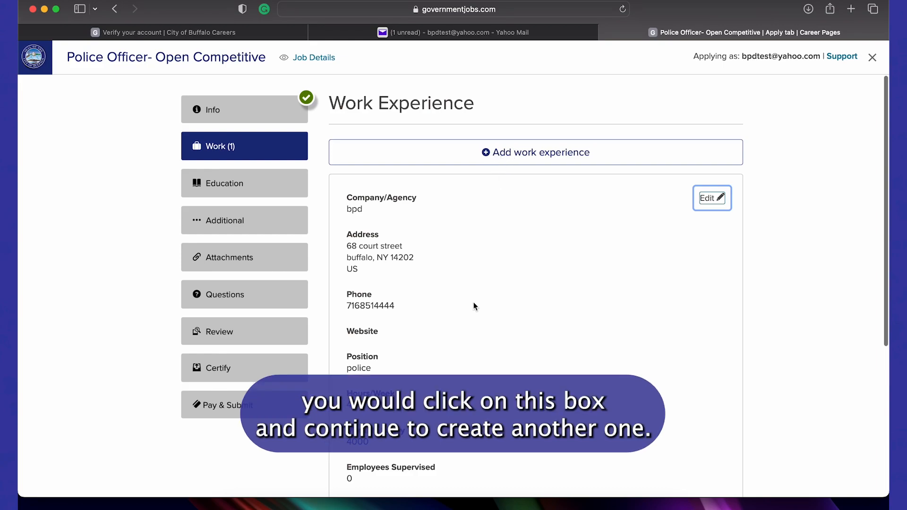
{"action": "scroll", "coordinate": [473, 303], "scroll_direction": "down", "scroll_amount": 5}
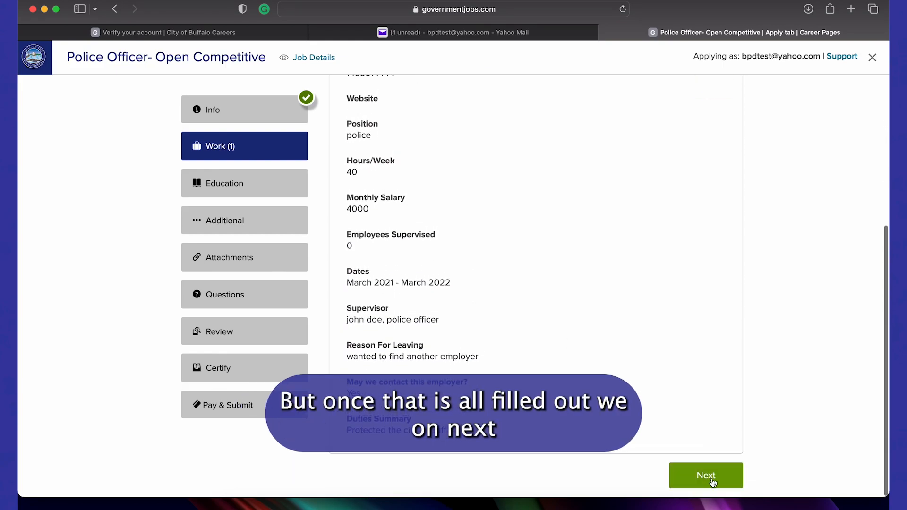
{"action": "left_click", "coordinate": [712, 478]}
{"action": "left_click", "coordinate": [525, 152]}
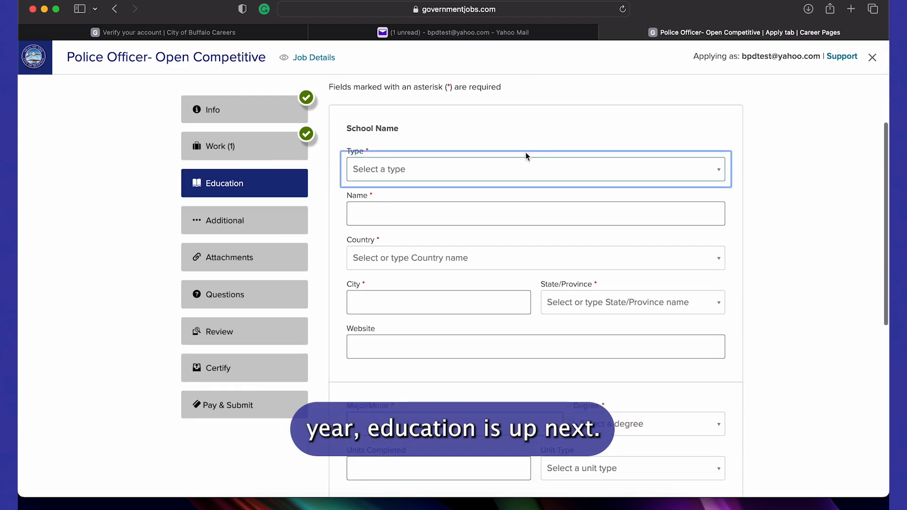
Choose High School as the school type and name the school John Bowne HS
{"action": "scroll", "coordinate": [525, 152], "scroll_direction": "down", "scroll_amount": 1}
{"action": "scroll", "coordinate": [526, 157], "scroll_direction": "down", "scroll_amount": 10}
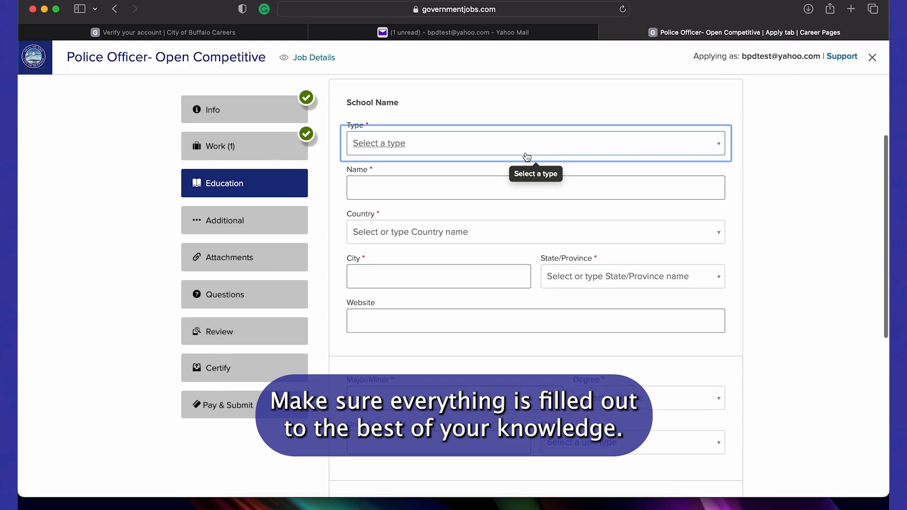
{"action": "scroll", "coordinate": [527, 157], "scroll_direction": "up", "scroll_amount": 13}
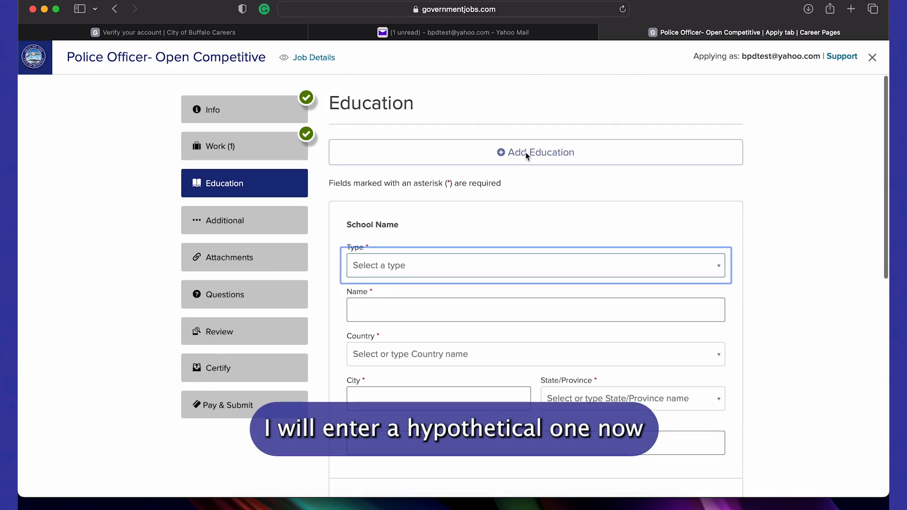
{"action": "scroll", "coordinate": [526, 156], "scroll_direction": "down", "scroll_amount": 2}
{"action": "left_click", "coordinate": [509, 222]}
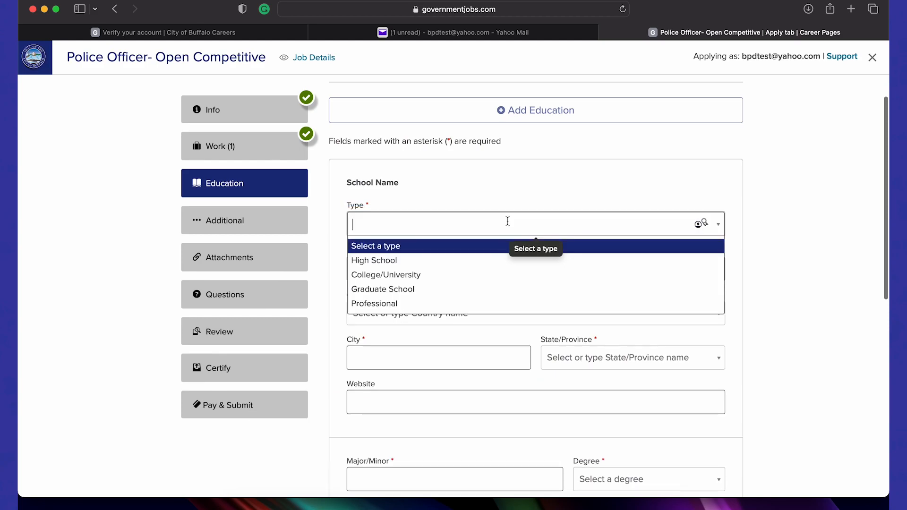
{"action": "left_click", "coordinate": [448, 261]}
{"action": "left_click", "coordinate": [440, 263]}
{"action": "type", "text": "JOhn Bowne"}
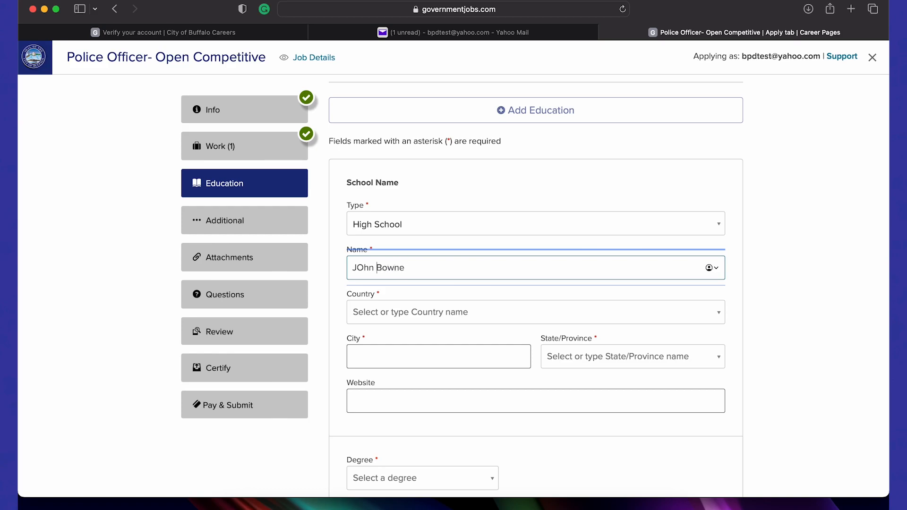
{"action": "key", "text": "Right"}
{"action": "key", "text": "BackSpace"}
{"action": "type", "text": "o"}
{"action": "type", "text": "HS"}
Set the school's country to United States and city to Flushing, then save the entry
{"action": "left_click", "coordinate": [441, 314]}
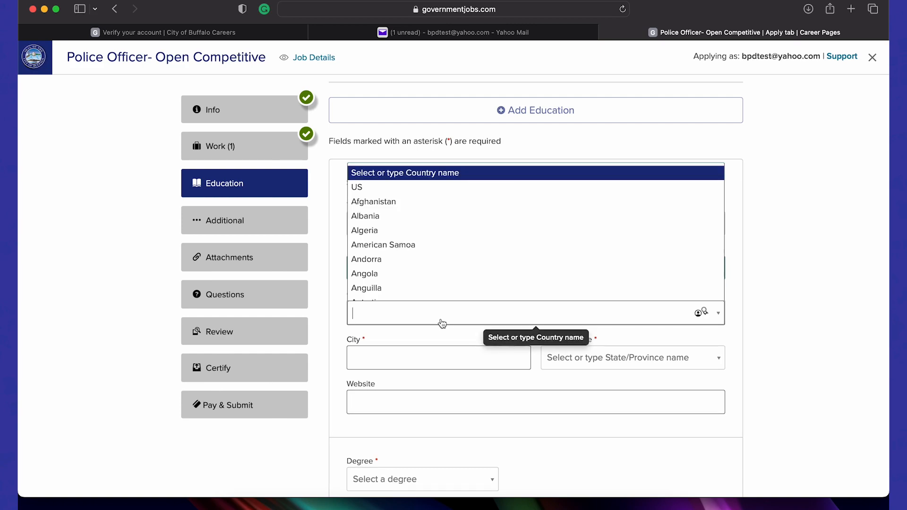
{"action": "left_click", "coordinate": [439, 187]}
{"action": "left_click", "coordinate": [418, 357]}
{"action": "type", "text": "F"}
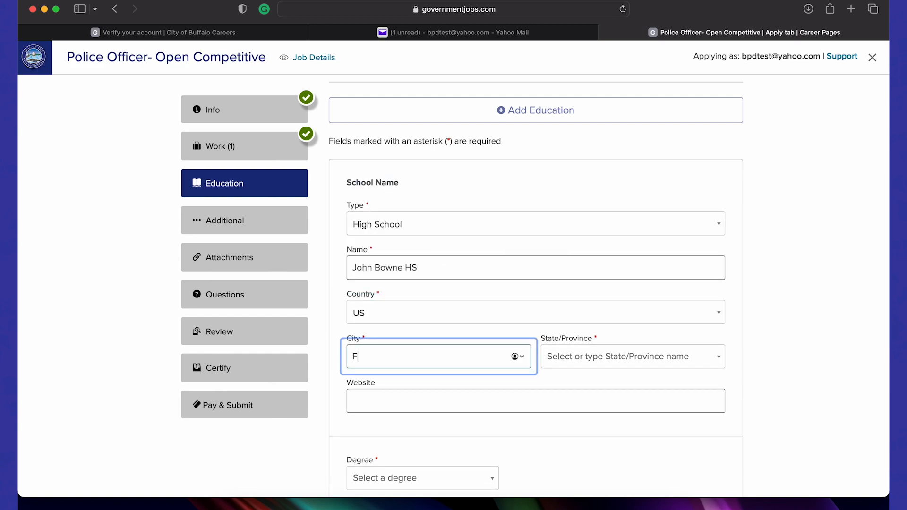
{"action": "type", "text": "lus"}
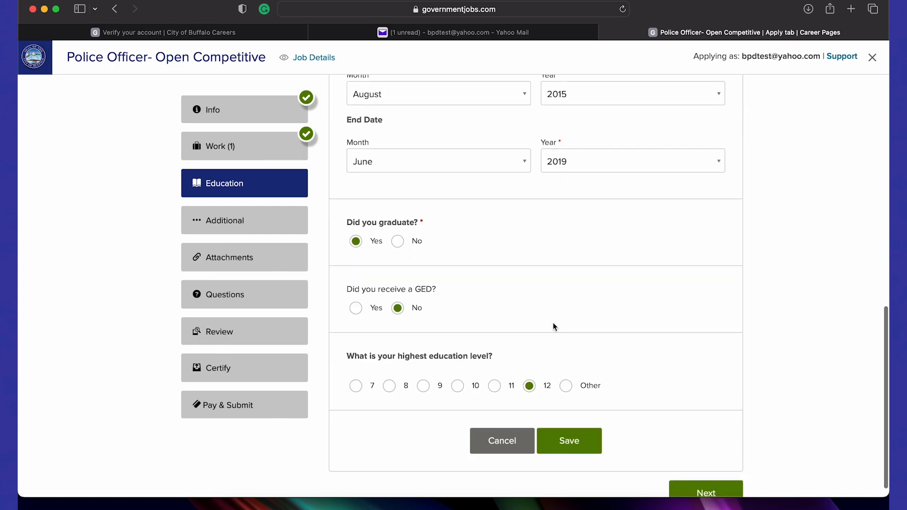
{"action": "scroll", "coordinate": [554, 326], "scroll_direction": "up", "scroll_amount": 10}
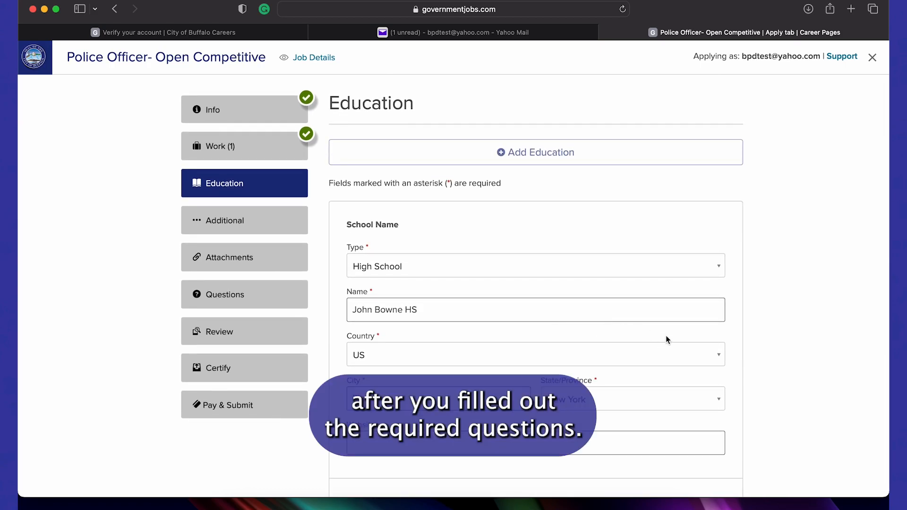
{"action": "scroll", "coordinate": [750, 396], "scroll_direction": "down", "scroll_amount": 10}
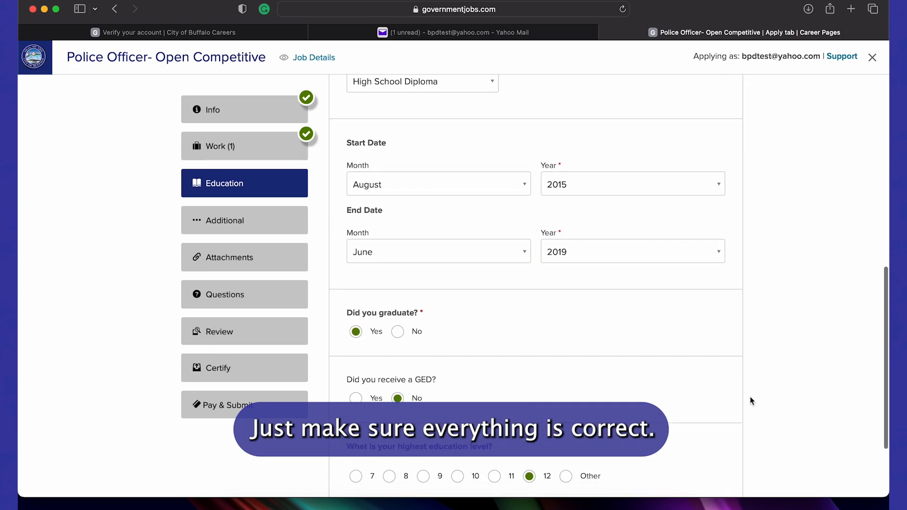
{"action": "scroll", "coordinate": [750, 397], "scroll_direction": "down", "scroll_amount": 3}
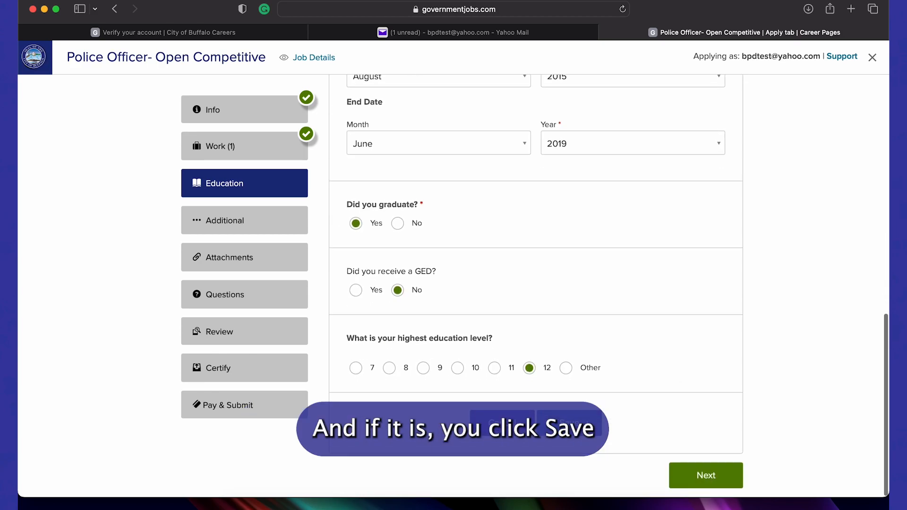
{"action": "left_click", "coordinate": [569, 421]}
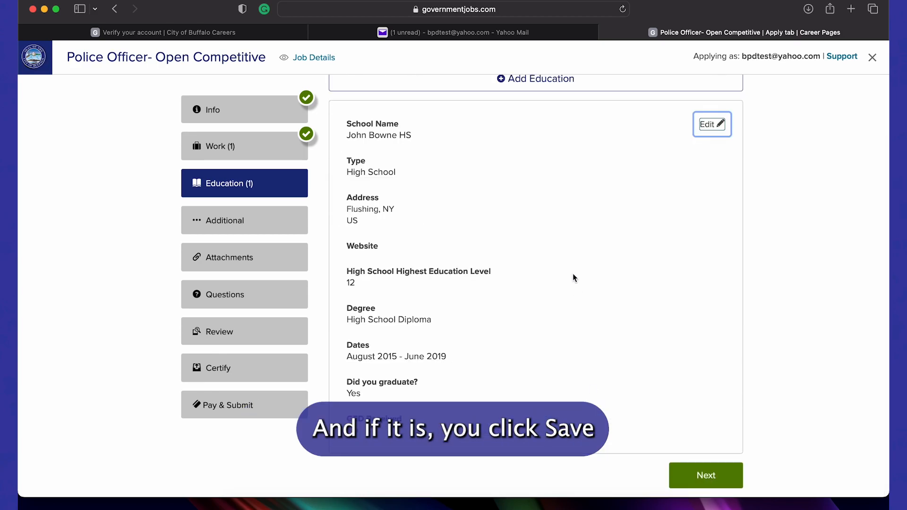
{"action": "scroll", "coordinate": [554, 203], "scroll_direction": "up", "scroll_amount": 3}
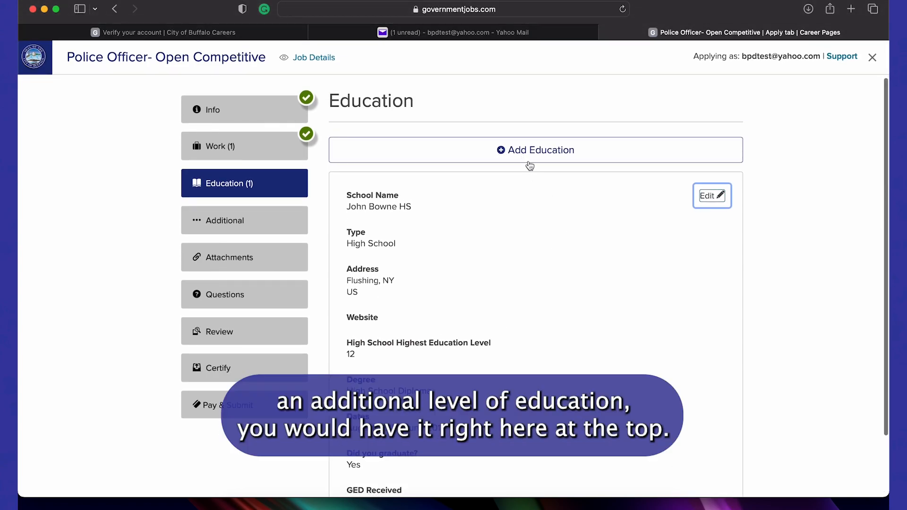
{"action": "scroll", "coordinate": [529, 165], "scroll_direction": "down", "scroll_amount": 1}
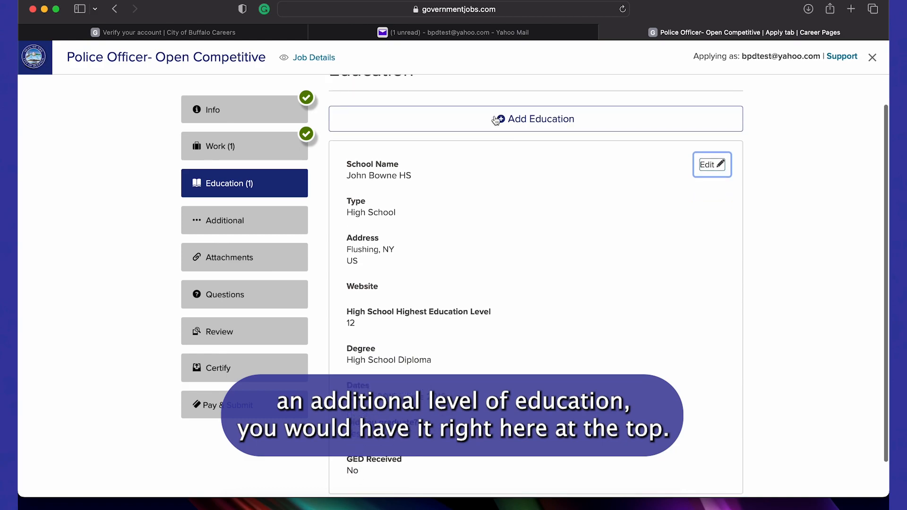
{"action": "scroll", "coordinate": [552, 244], "scroll_direction": "down", "scroll_amount": 2}
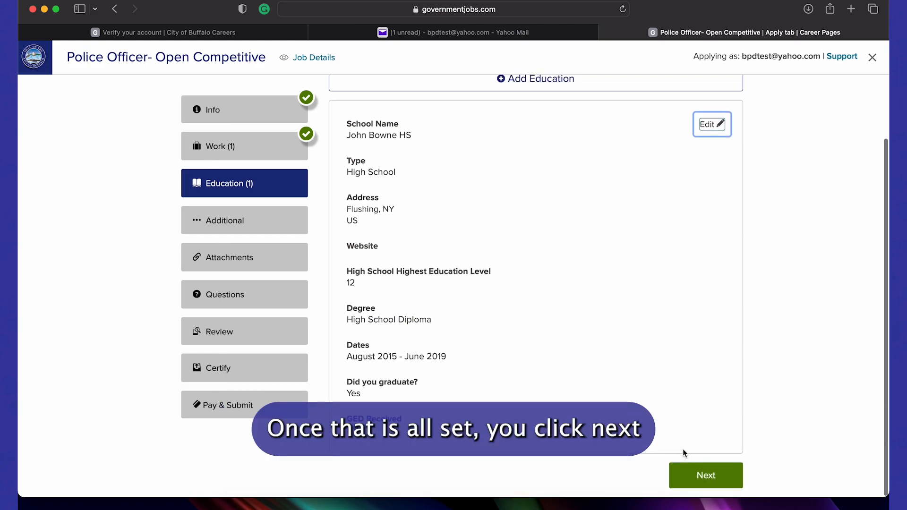
Continue past the education summary to the Additional Information page
{"action": "left_click", "coordinate": [707, 474]}
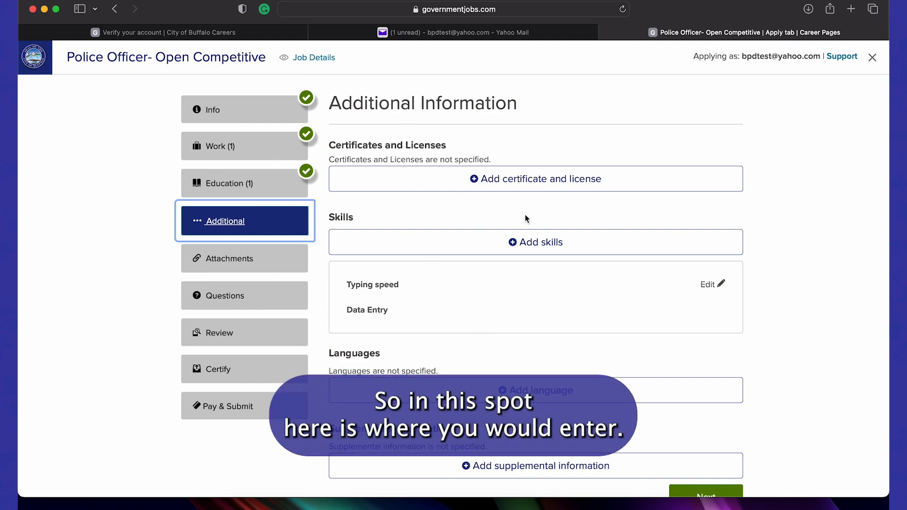
{"action": "scroll", "coordinate": [526, 215], "scroll_direction": "down", "scroll_amount": 1}
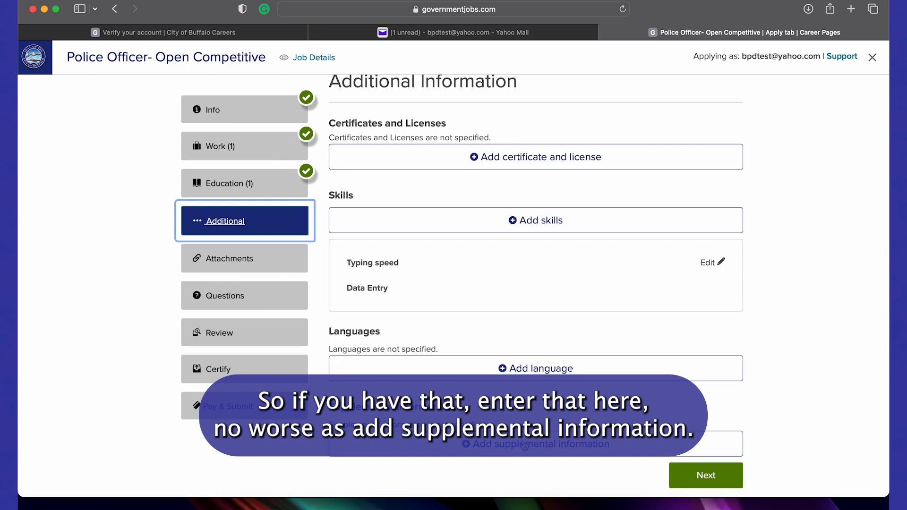
Continue from Additional Information to the Attachments step
{"action": "left_click", "coordinate": [705, 476]}
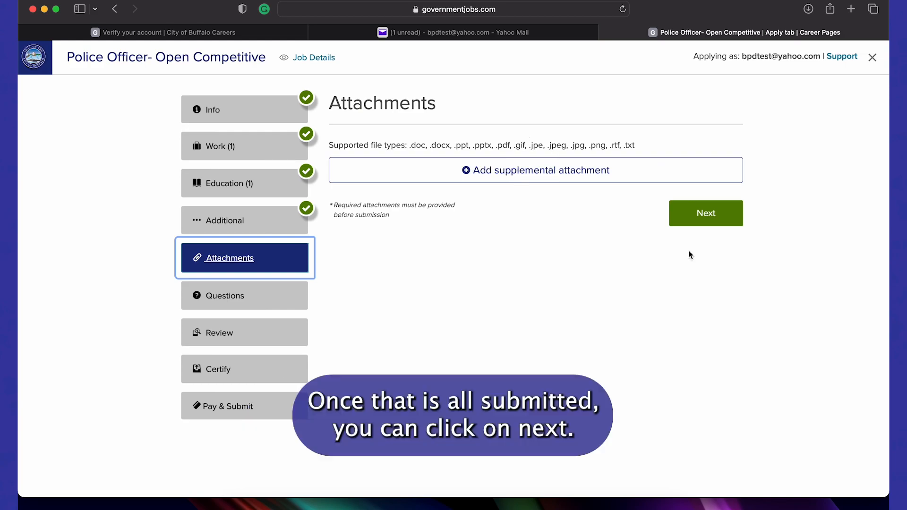
Move past Attachments to the Agency Questions and look over the questions
{"action": "left_click", "coordinate": [690, 221]}
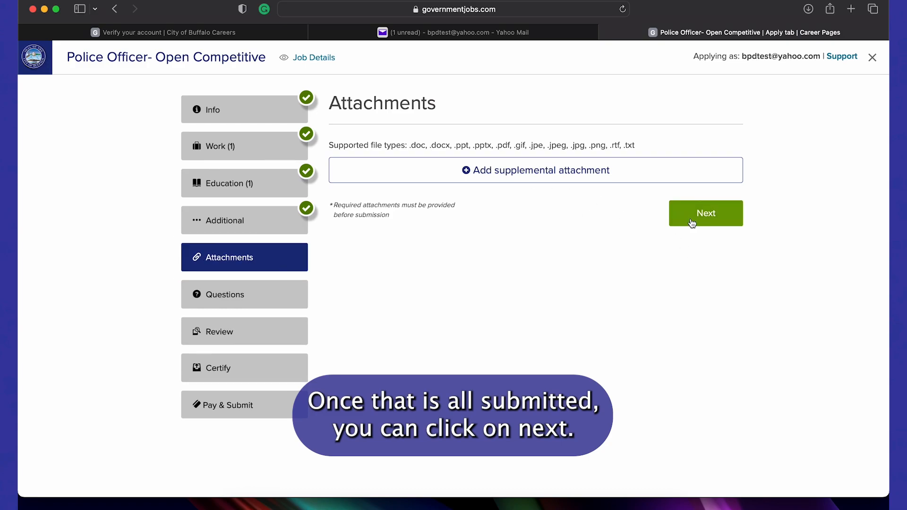
{"action": "scroll", "coordinate": [690, 222], "scroll_direction": "down", "scroll_amount": 2}
{"action": "scroll", "coordinate": [690, 222], "scroll_direction": "up", "scroll_amount": 1}
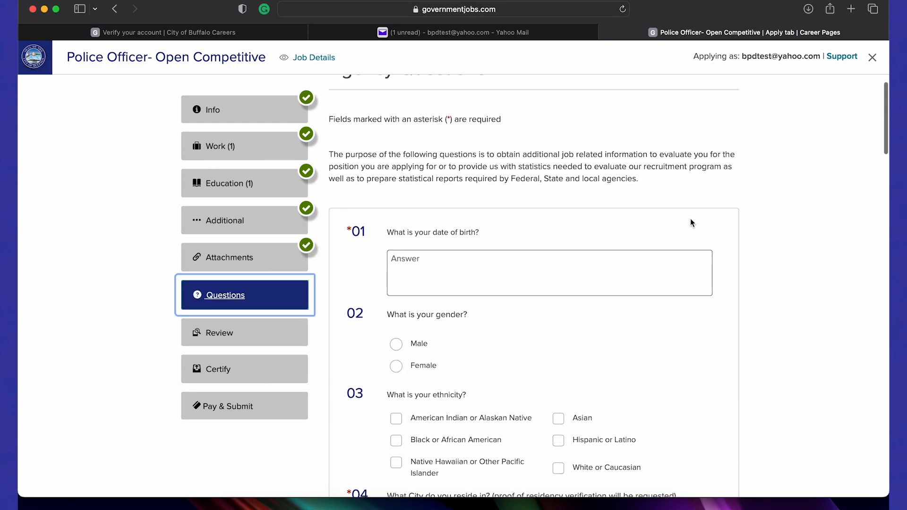
{"action": "scroll", "coordinate": [690, 219], "scroll_direction": "down", "scroll_amount": 2}
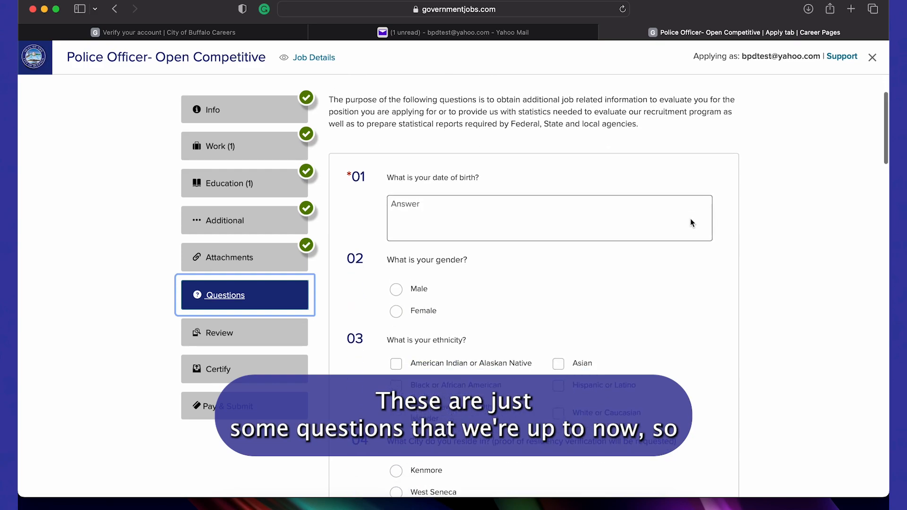
{"action": "scroll", "coordinate": [690, 219], "scroll_direction": "up", "scroll_amount": 2}
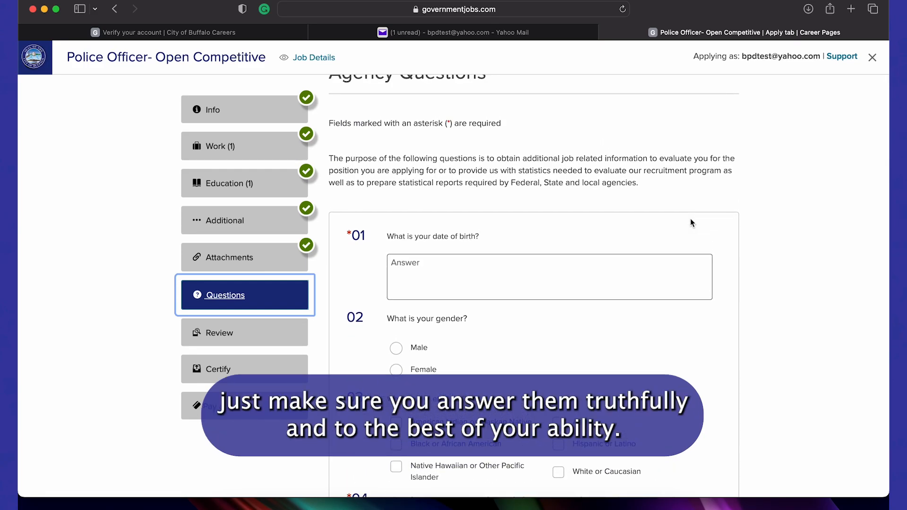
Enter the date of birth, answer gender as Male, and choose Other as the referral source
{"action": "left_click", "coordinate": [554, 284]}
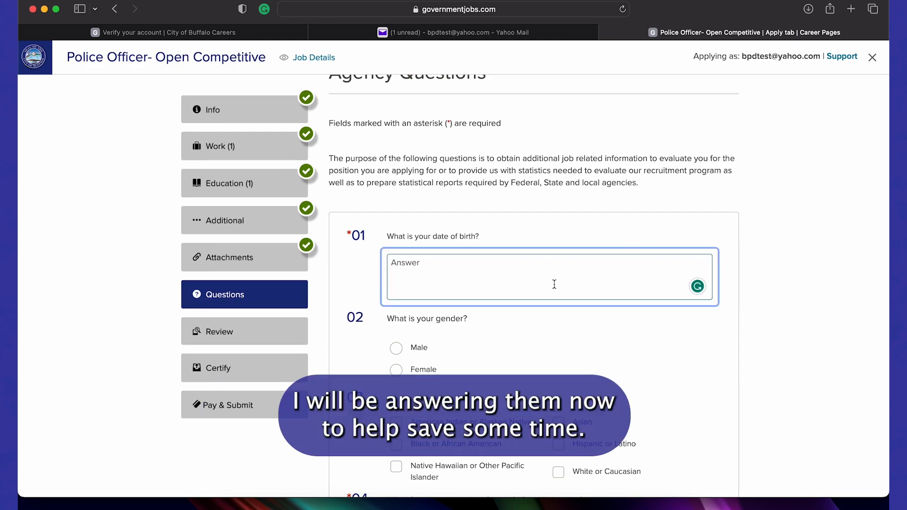
{"action": "type", "text": "jan"}
{"action": "key", "text": "BackSpace"}
{"action": "type", "text": "uary 1st 1997"}
{"action": "left_click", "coordinate": [396, 348]}
{"action": "scroll", "coordinate": [396, 348], "scroll_direction": "down", "scroll_amount": 4}
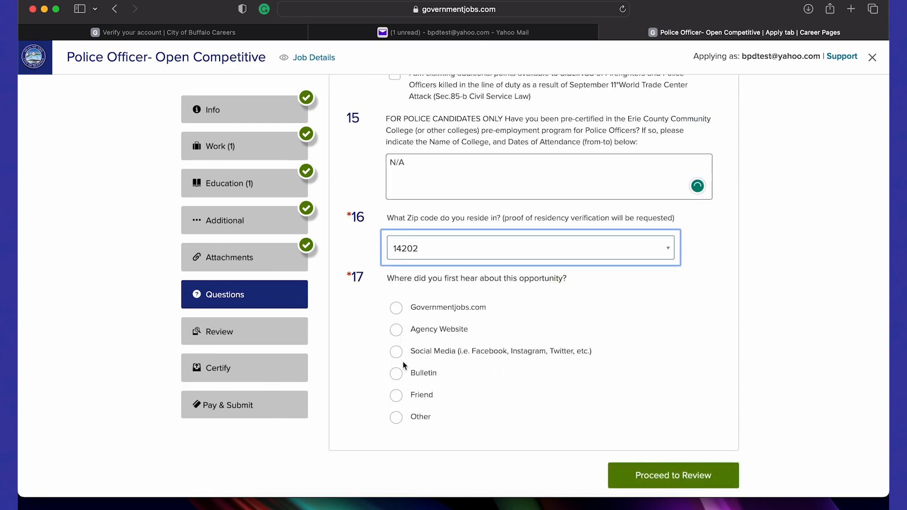
{"action": "left_click", "coordinate": [397, 417]}
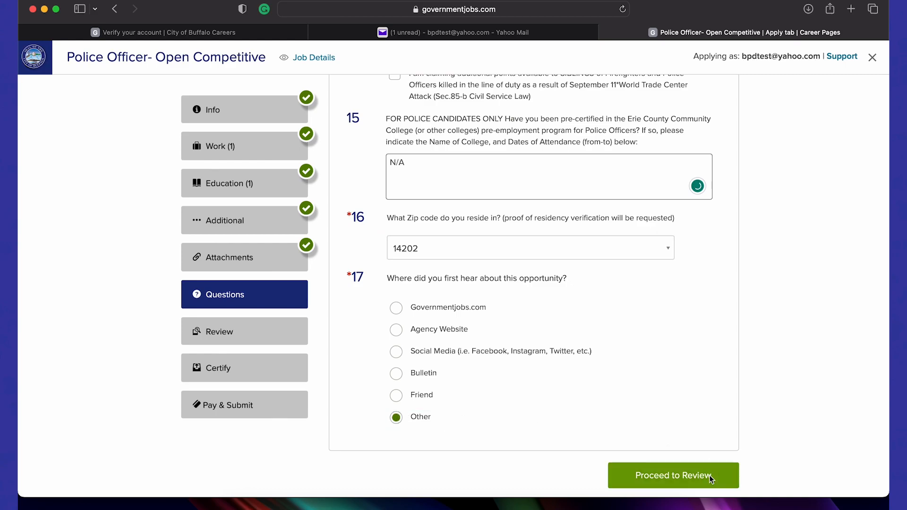
Open the Review summary and scroll through every section down to Proceed to Certify
{"action": "left_click", "coordinate": [711, 479]}
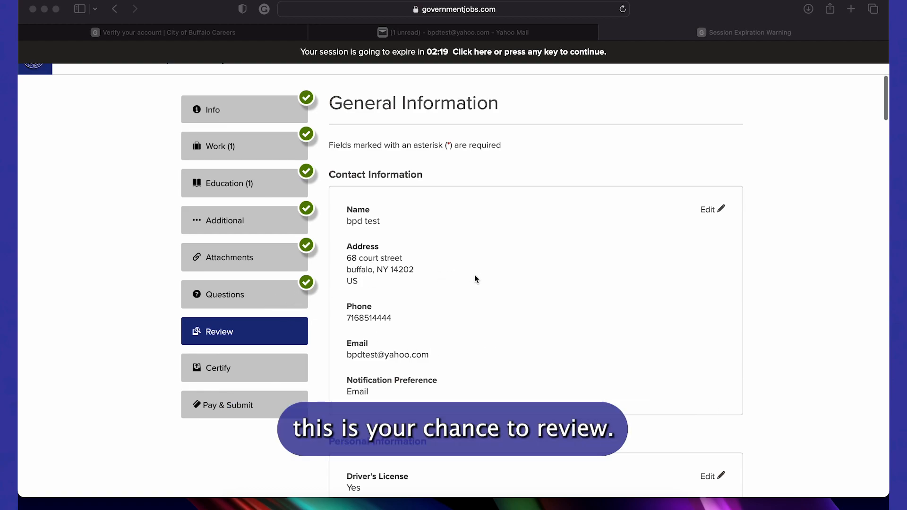
{"action": "scroll", "coordinate": [474, 275], "scroll_direction": "down", "scroll_amount": 1}
{"action": "scroll", "coordinate": [474, 275], "scroll_direction": "down", "scroll_amount": 1}
{"action": "scroll", "coordinate": [475, 275], "scroll_direction": "down", "scroll_amount": 5}
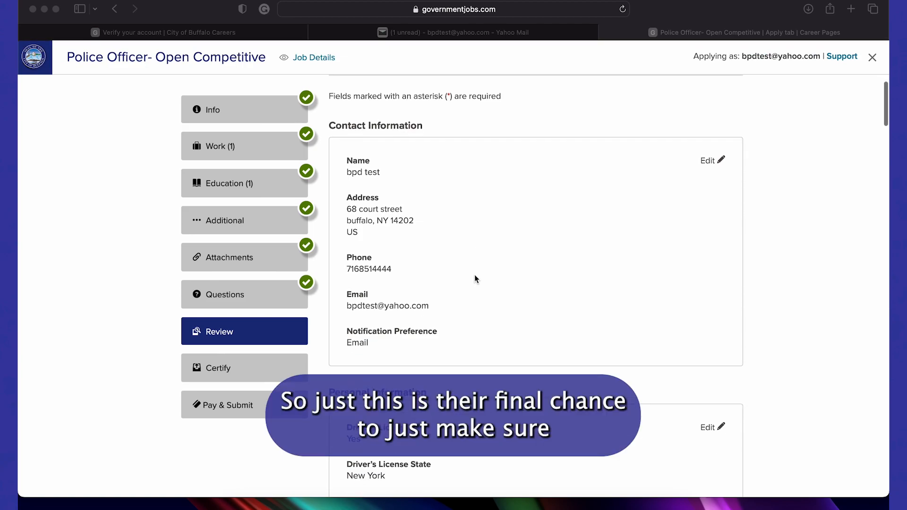
{"action": "scroll", "coordinate": [474, 275], "scroll_direction": "down", "scroll_amount": 9}
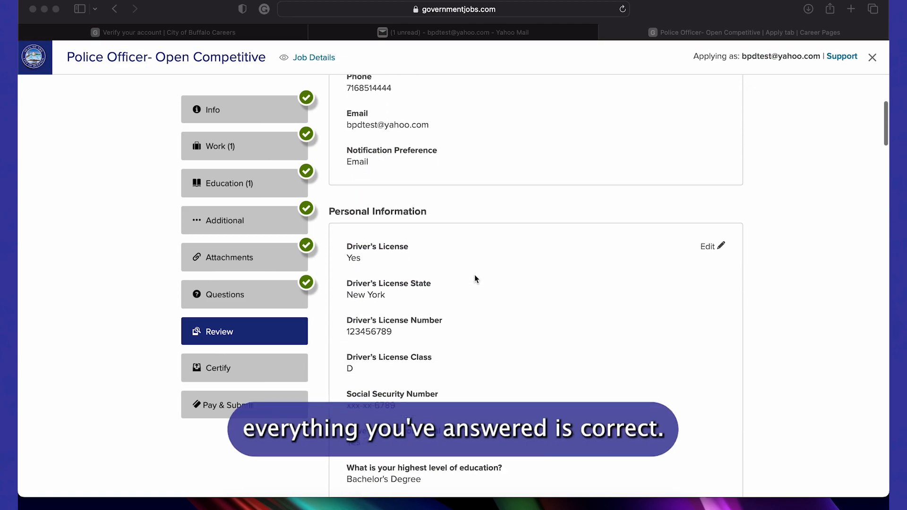
{"action": "scroll", "coordinate": [475, 276], "scroll_direction": "down", "scroll_amount": 11}
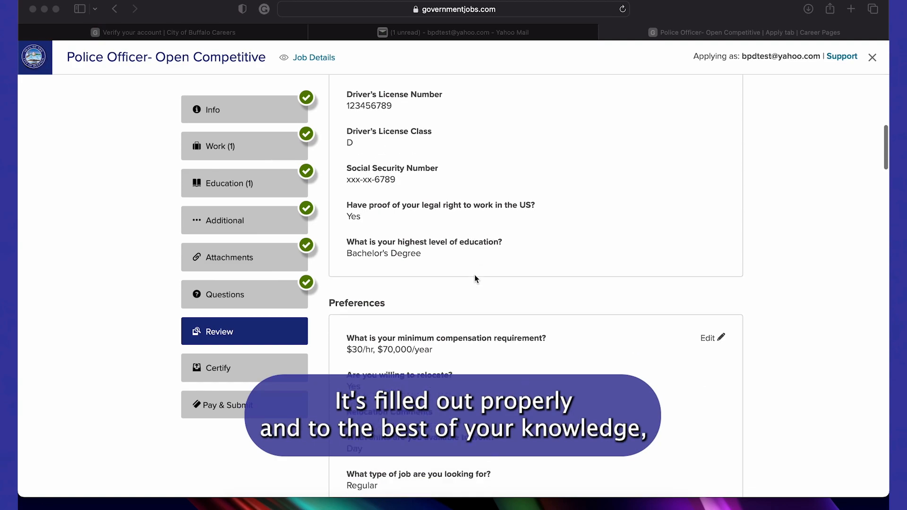
{"action": "scroll", "coordinate": [475, 278], "scroll_direction": "down", "scroll_amount": 20}
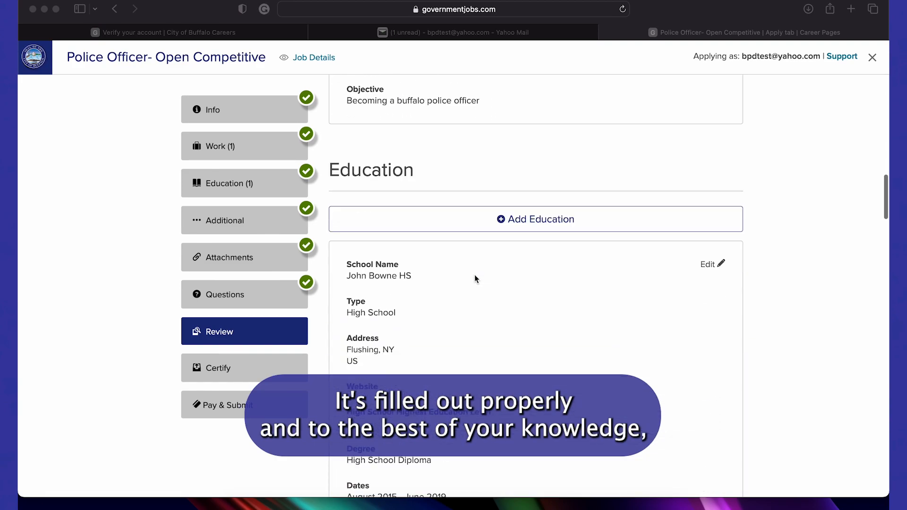
{"action": "scroll", "coordinate": [474, 278], "scroll_direction": "down", "scroll_amount": 20}
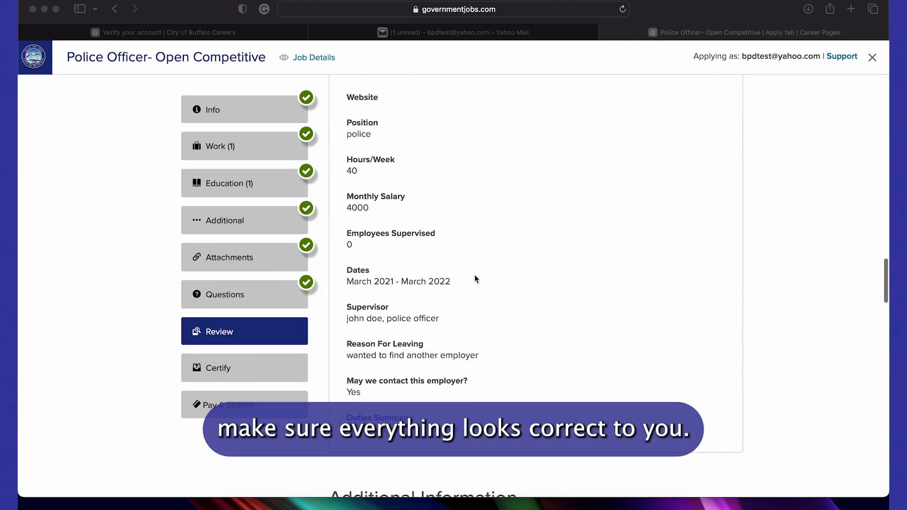
{"action": "scroll", "coordinate": [475, 279], "scroll_direction": "down", "scroll_amount": 18}
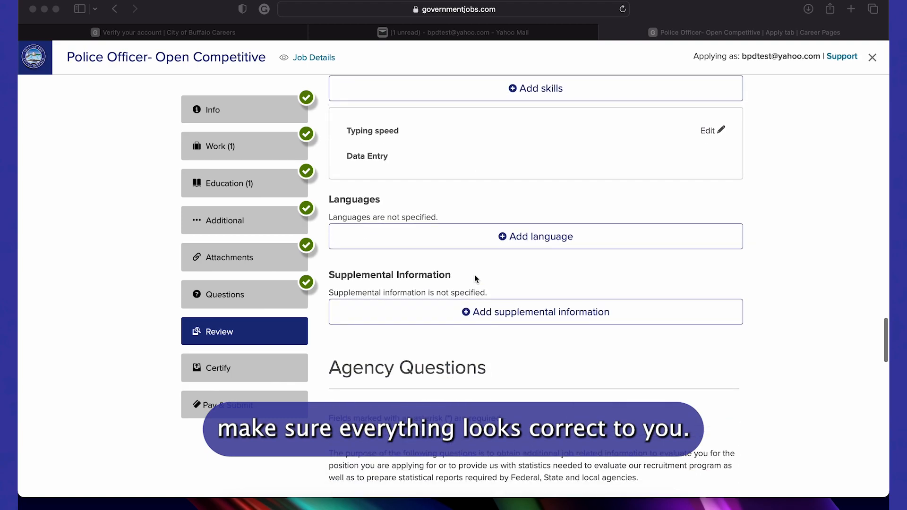
{"action": "scroll", "coordinate": [475, 278], "scroll_direction": "down", "scroll_amount": 20}
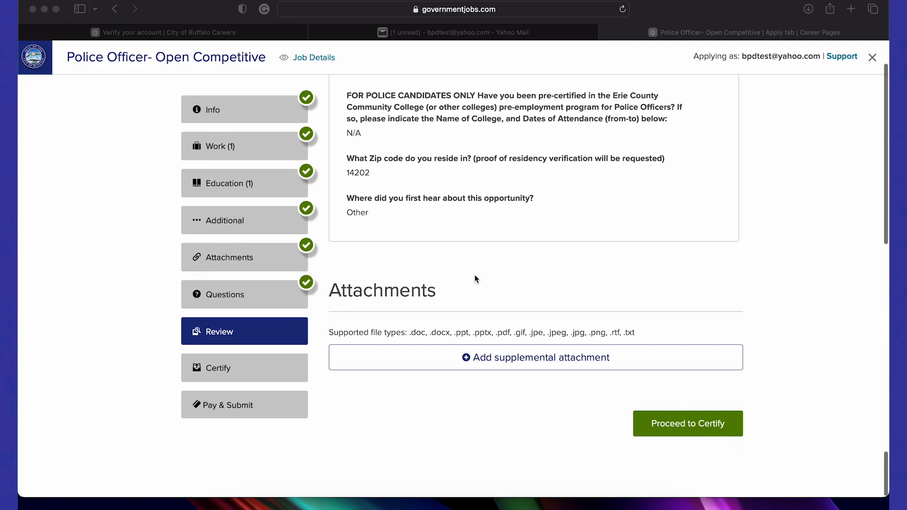
{"action": "left_click", "coordinate": [681, 426]}
Go to the Certify step and accept the certification to reach the $25.00 payment page
{"action": "left_click", "coordinate": [680, 427]}
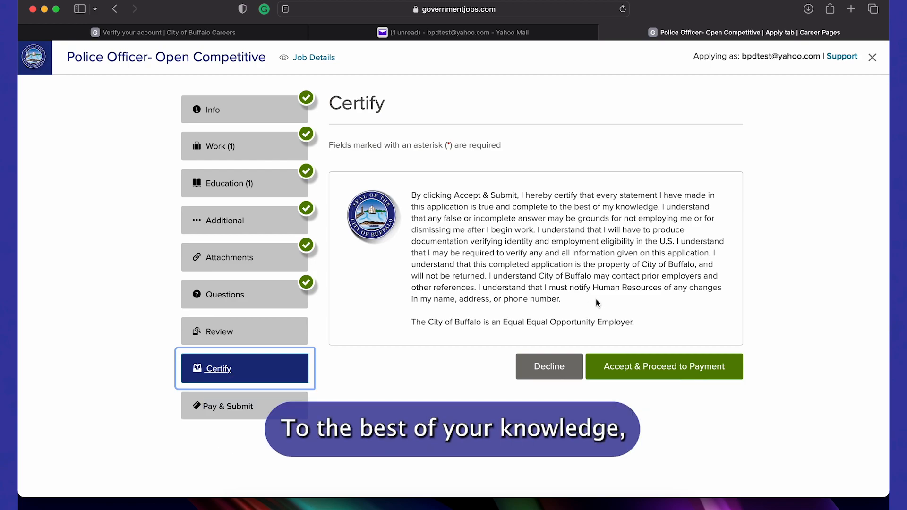
{"action": "left_click", "coordinate": [662, 362]}
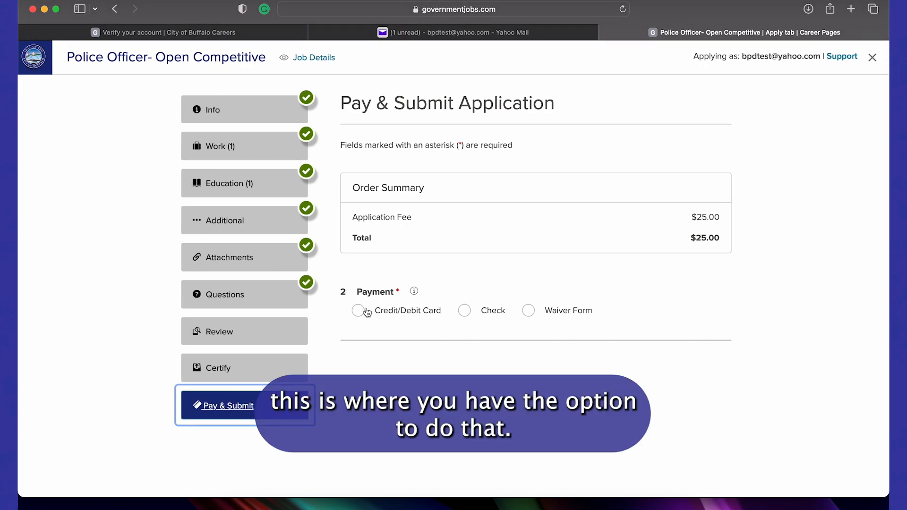
Check the Waiver Form option, then choose Credit/Debit Card and submit to CyberSource
{"action": "left_click", "coordinate": [531, 312]}
{"action": "scroll", "coordinate": [570, 387], "scroll_direction": "down", "scroll_amount": 10}
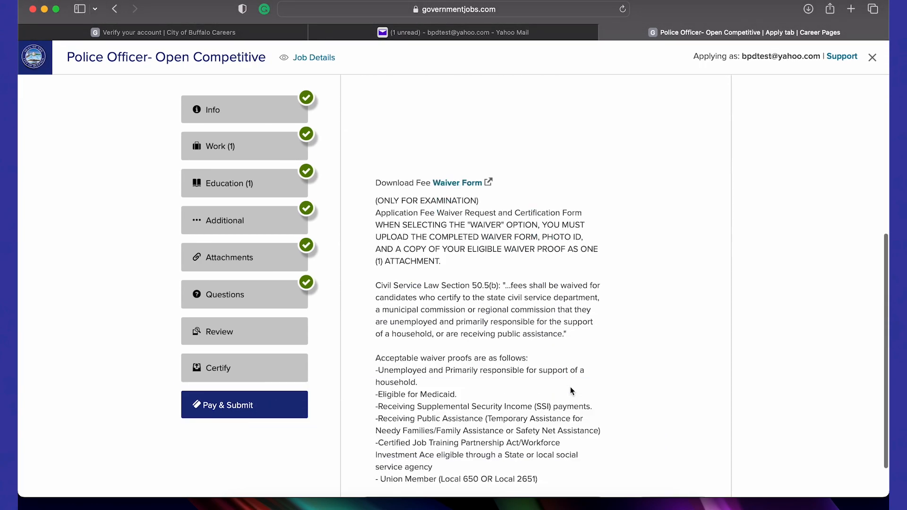
{"action": "scroll", "coordinate": [566, 228], "scroll_direction": "up", "scroll_amount": 3}
{"action": "scroll", "coordinate": [558, 221], "scroll_direction": "down", "scroll_amount": 2}
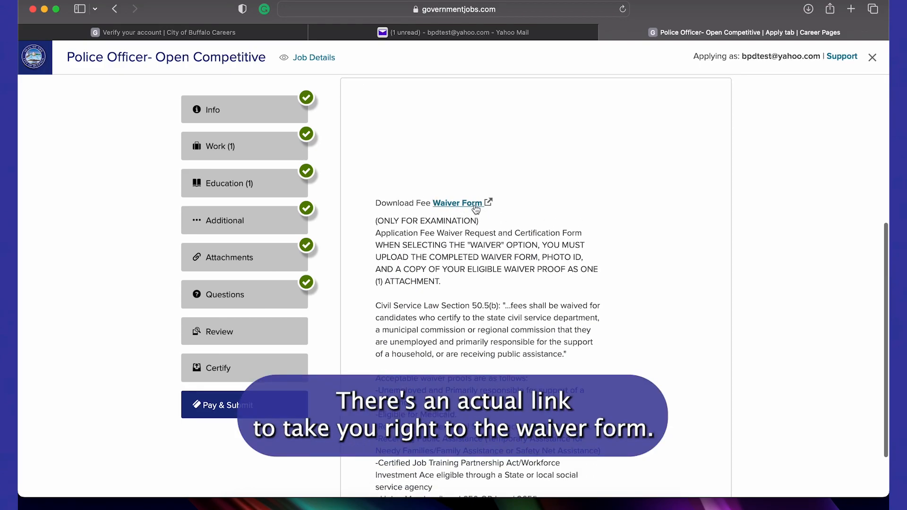
{"action": "scroll", "coordinate": [477, 210], "scroll_direction": "down", "scroll_amount": 3}
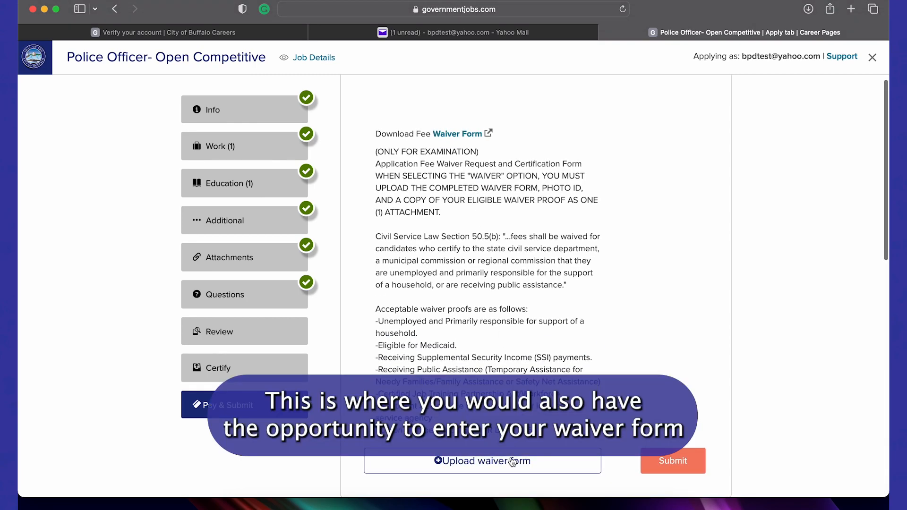
{"action": "scroll", "coordinate": [418, 173], "scroll_direction": "up", "scroll_amount": 5}
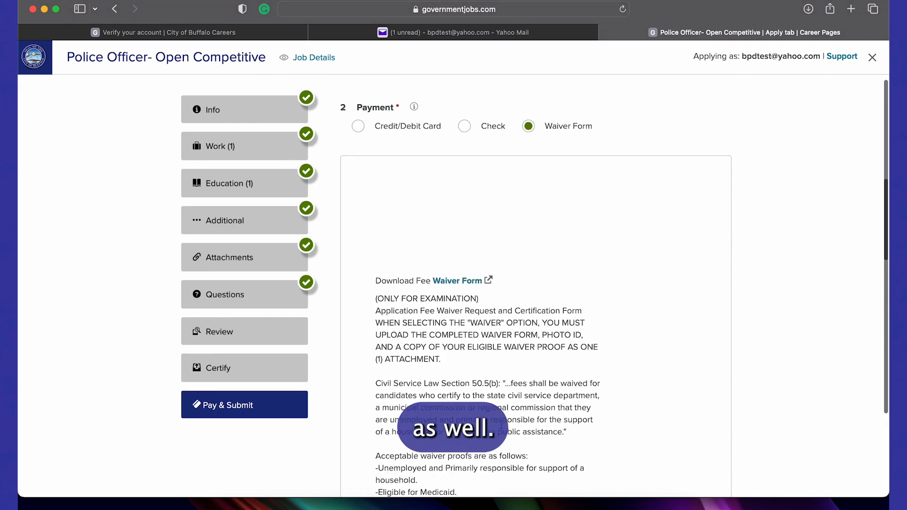
{"action": "left_click", "coordinate": [417, 174]}
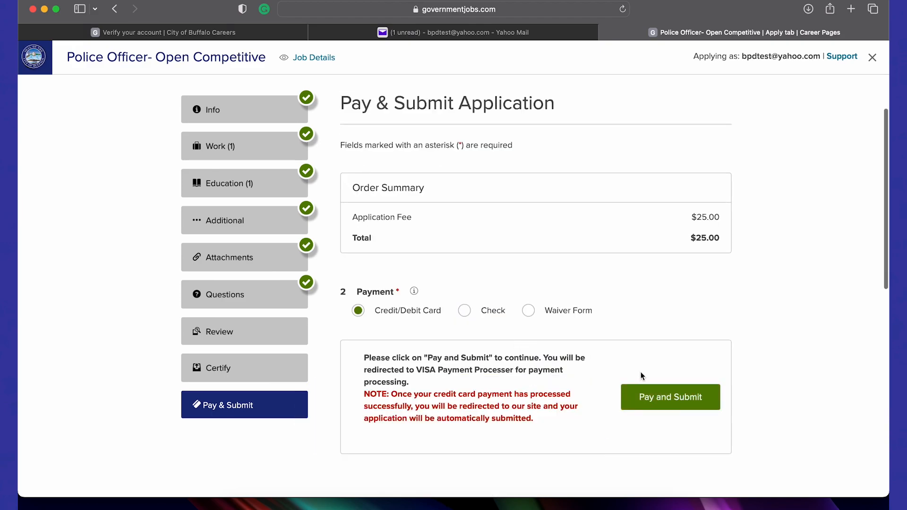
{"action": "left_click", "coordinate": [663, 399]}
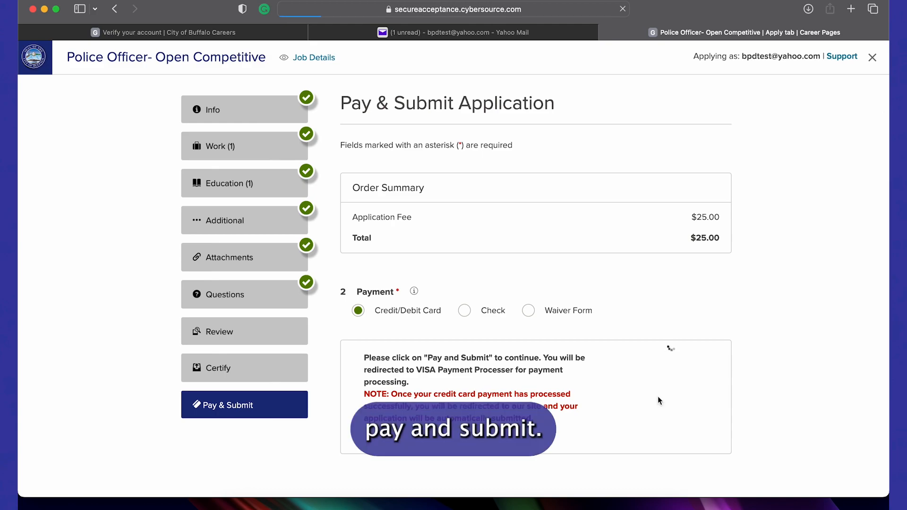
Accept the pre-filled billing information and continue to Payment Details for the $25.00 order
{"action": "scroll", "coordinate": [659, 400], "scroll_direction": "down", "scroll_amount": 1}
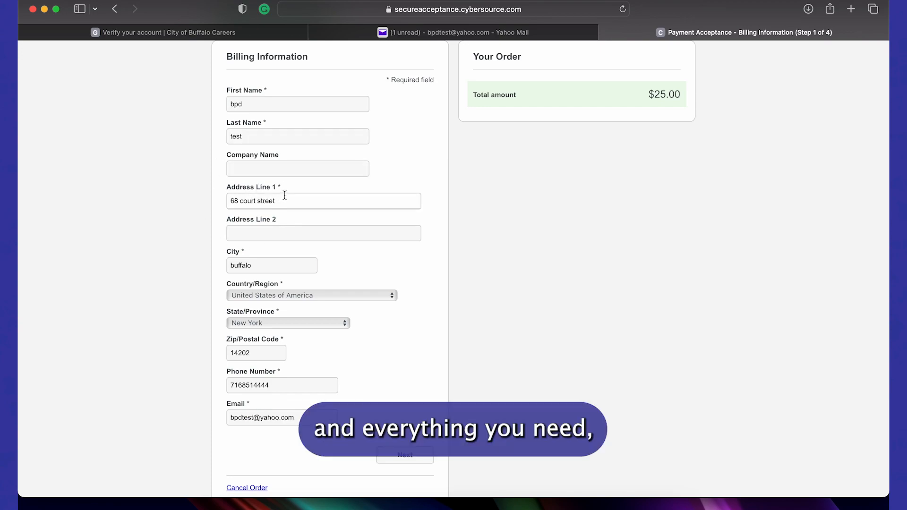
{"action": "scroll", "coordinate": [284, 197], "scroll_direction": "down", "scroll_amount": 2}
{"action": "scroll", "coordinate": [284, 195], "scroll_direction": "up", "scroll_amount": 2}
{"action": "scroll", "coordinate": [284, 195], "scroll_direction": "up", "scroll_amount": 2}
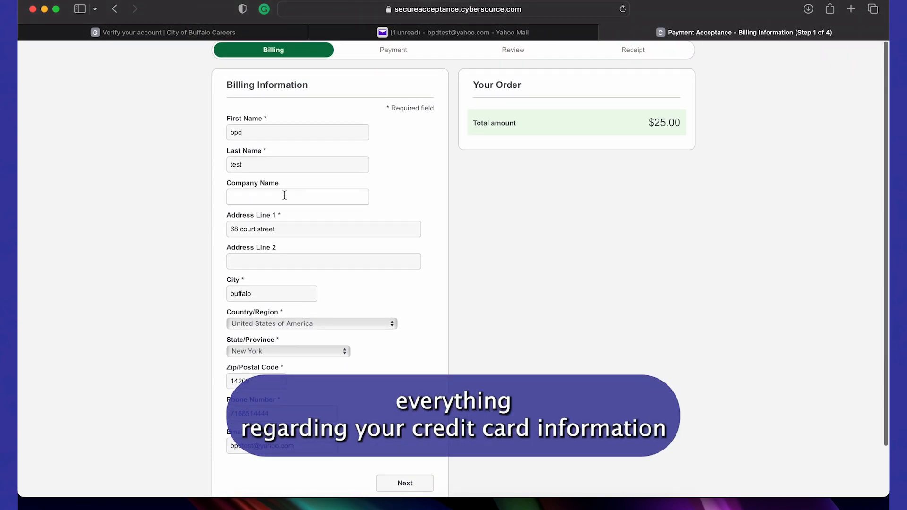
{"action": "scroll", "coordinate": [363, 262], "scroll_direction": "down", "scroll_amount": 3}
{"action": "left_click", "coordinate": [405, 428]}
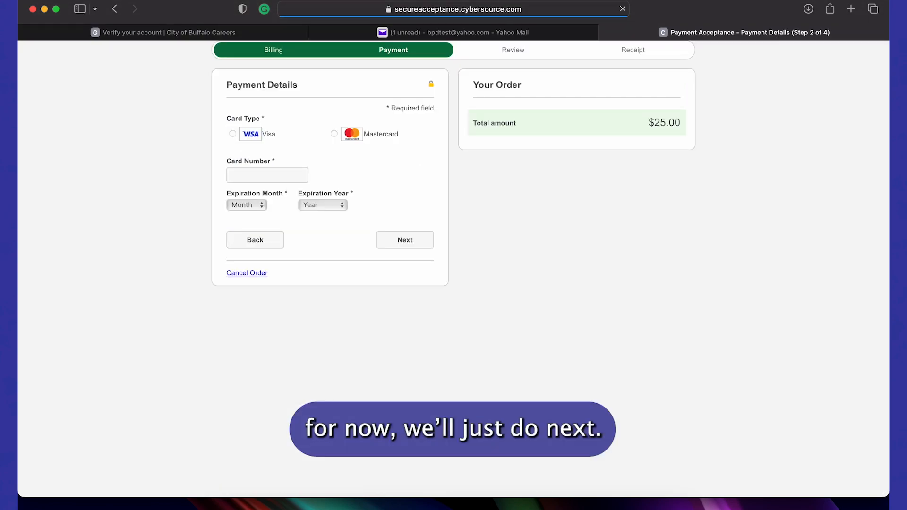